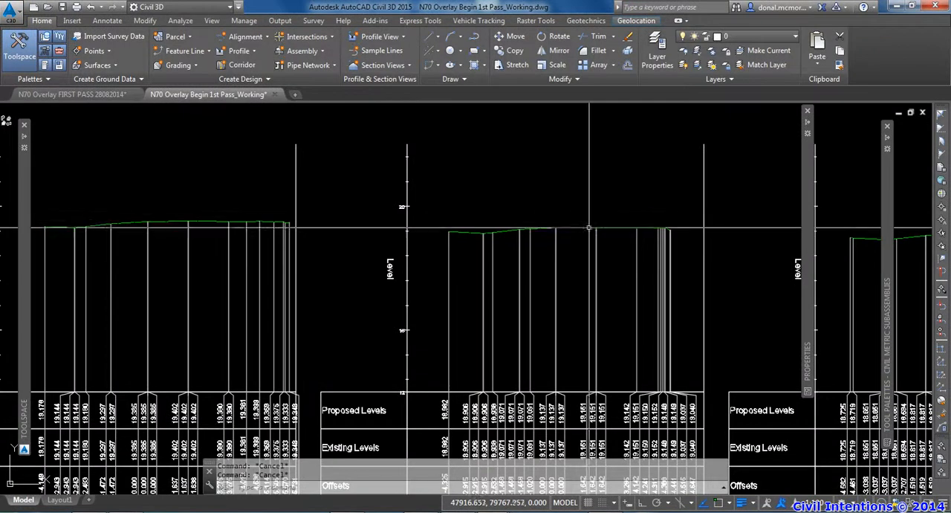
# Start a new assembly and name it 1ST PASS MIN 100MM OVERLAY
pyautogui.scroll(-4, 589, 219)
pyautogui.scroll(-6, 586, 240)
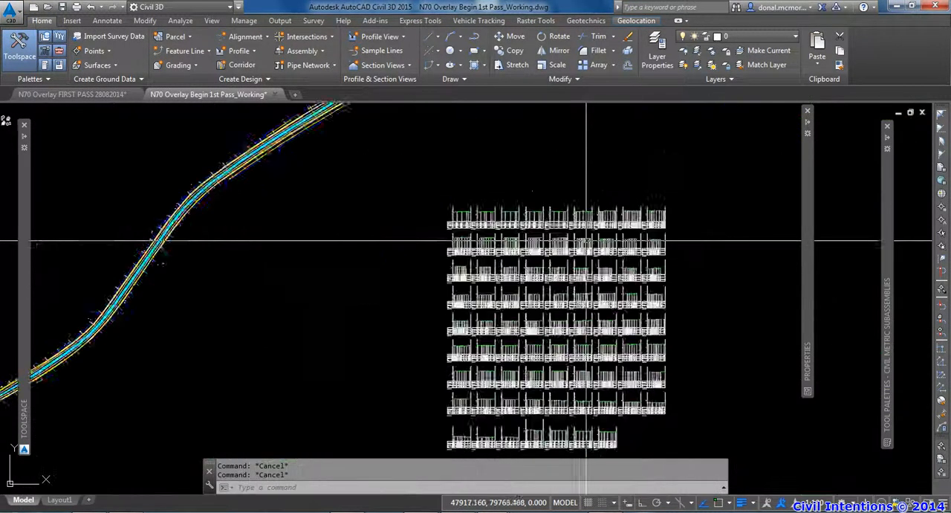
pyautogui.scroll(-3, 493, 300)
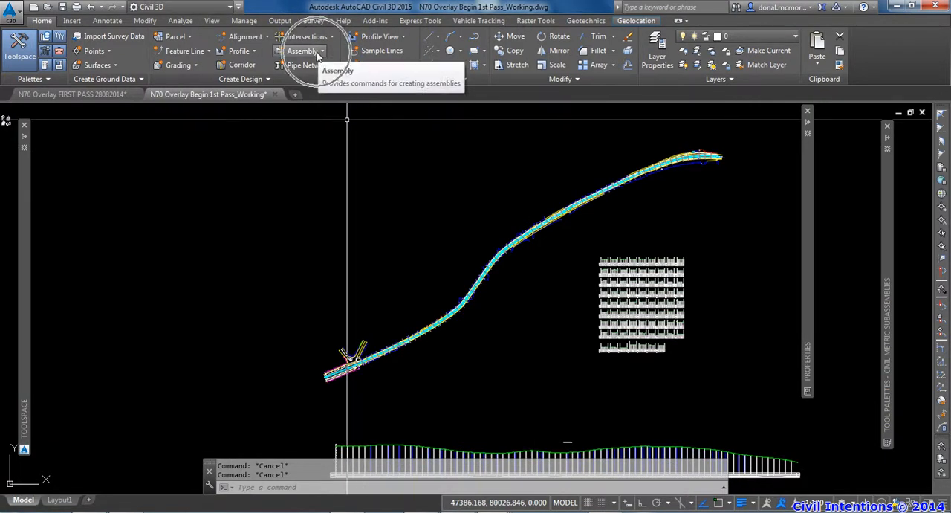
pyautogui.click(320, 54)
pyautogui.click(322, 71)
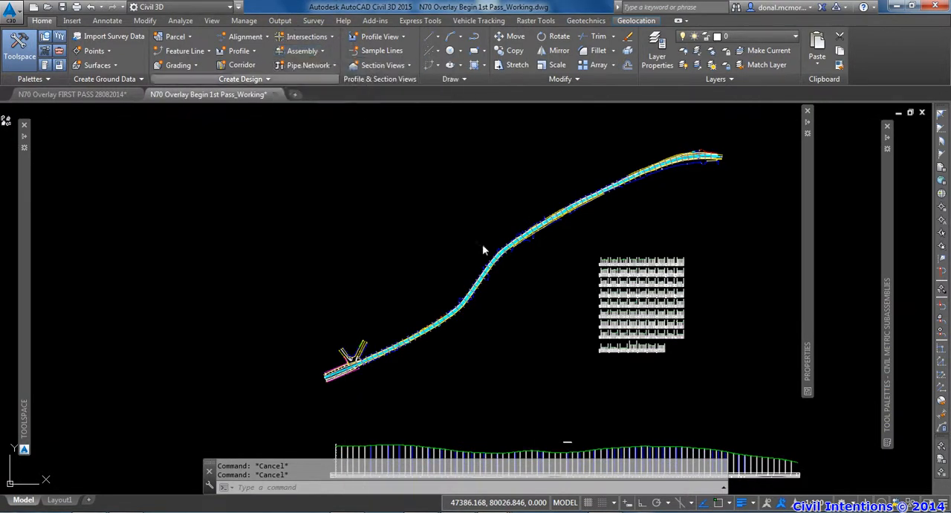
pyautogui.write('N70 SURVEYED CL')
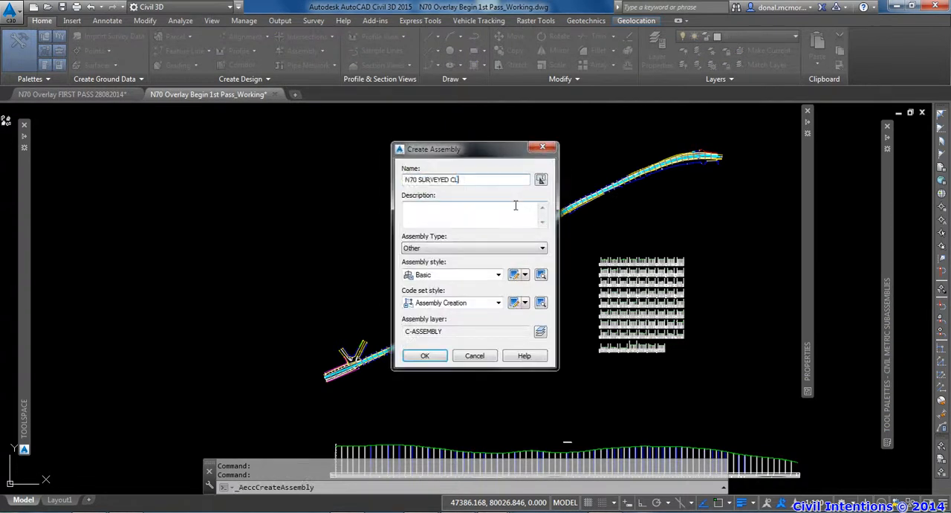
pyautogui.hotkey('shift', 'Home')
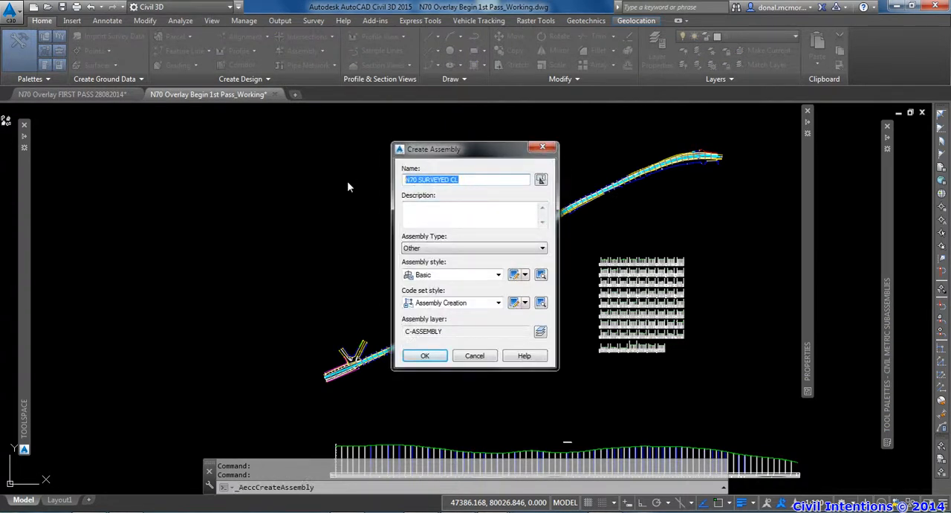
pyautogui.write('MIN ')
pyautogui.write('1ST PA')
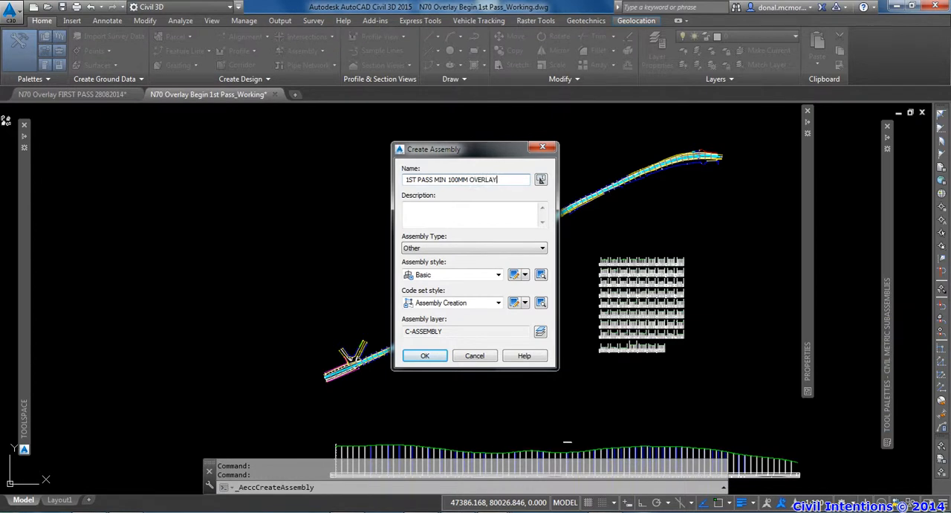
# Copy the assembly name, accept the assembly settings and place its baseline near the road's middle bend
pyautogui.moveTo(502, 180); pyautogui.dragTo(406, 180)
pyautogui.rightClick(442, 180)
pyautogui.click(460, 219)
pyautogui.click(424, 355)
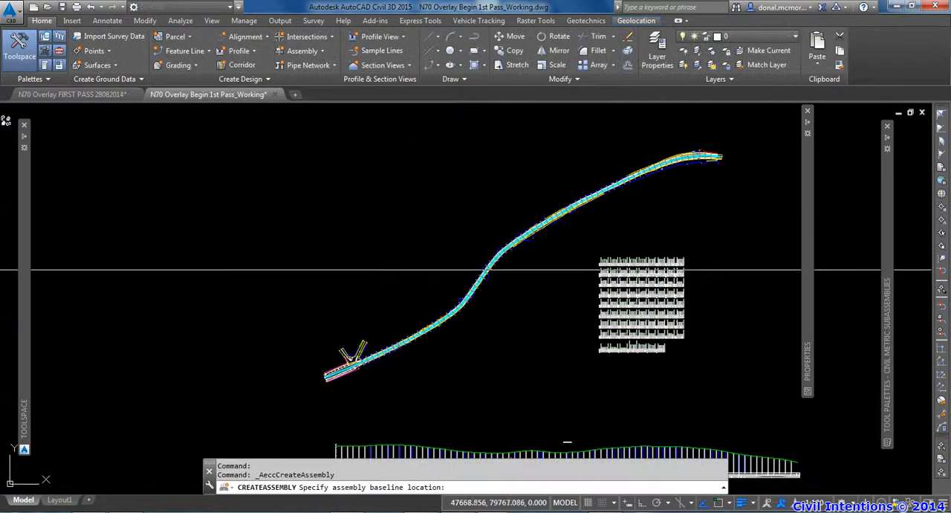
pyautogui.click(505, 269)
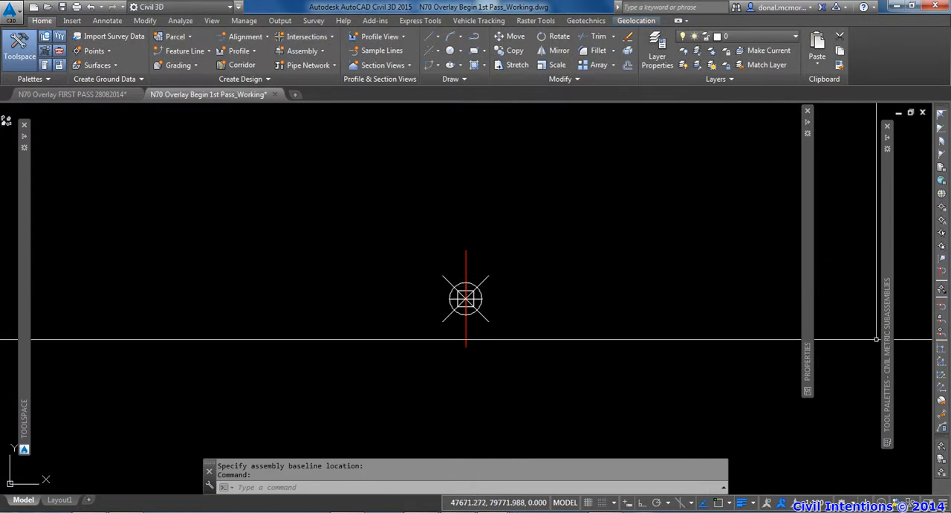
# Attach the OverlayMillAndLevel2 rehab subassembly to the new assembly's baseline
pyautogui.moveTo(887, 334)
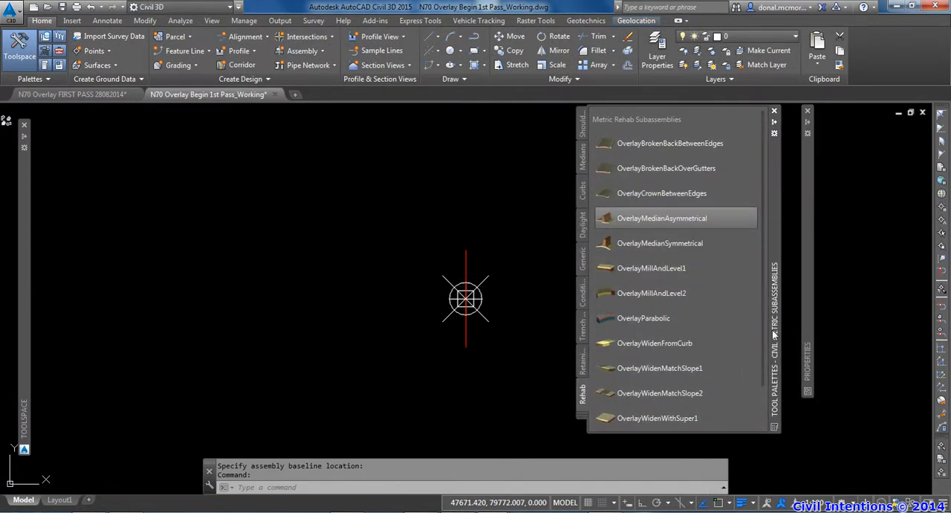
pyautogui.click(651, 295)
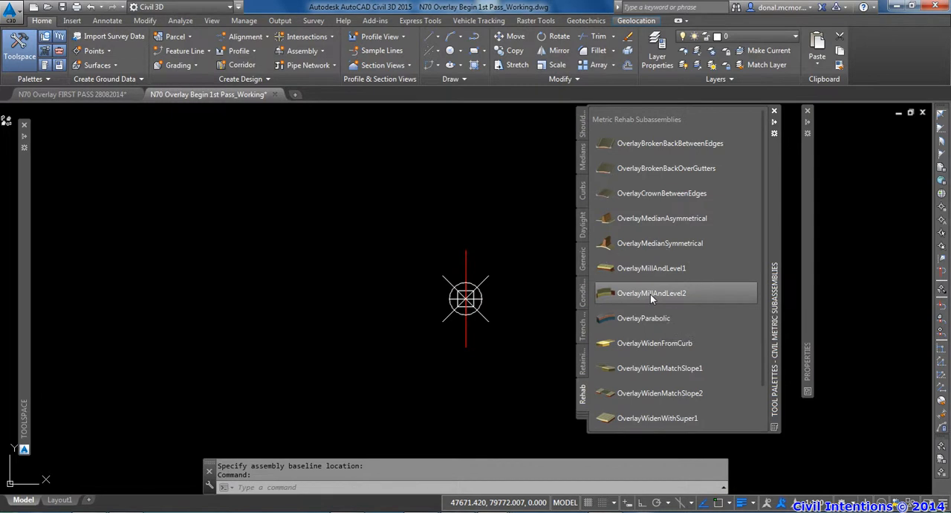
pyautogui.click(650, 293)
pyautogui.click(650, 293)
pyautogui.click(480, 282)
pyautogui.press('Escape')
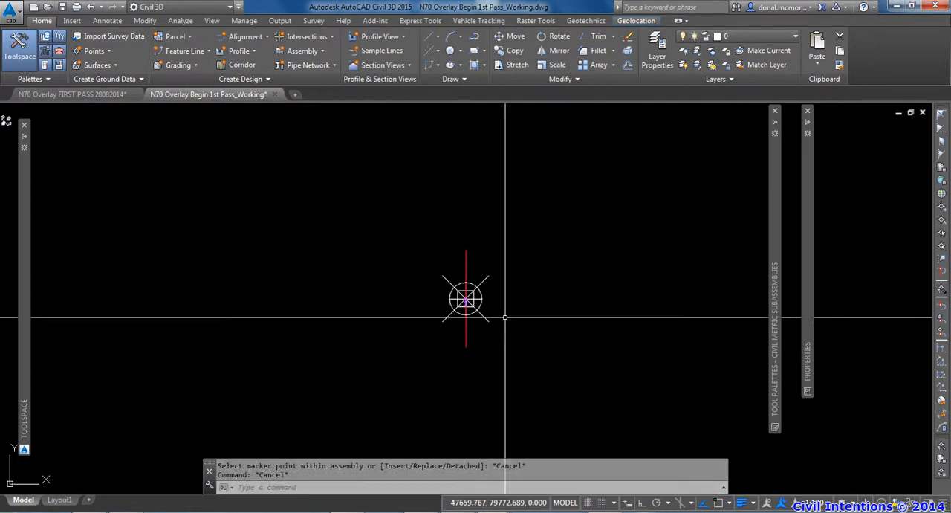
# Open the assembly's properties and show the construction input values of the OverlayMillAndLevel2 subassembly
pyautogui.scroll(6, 466, 301)
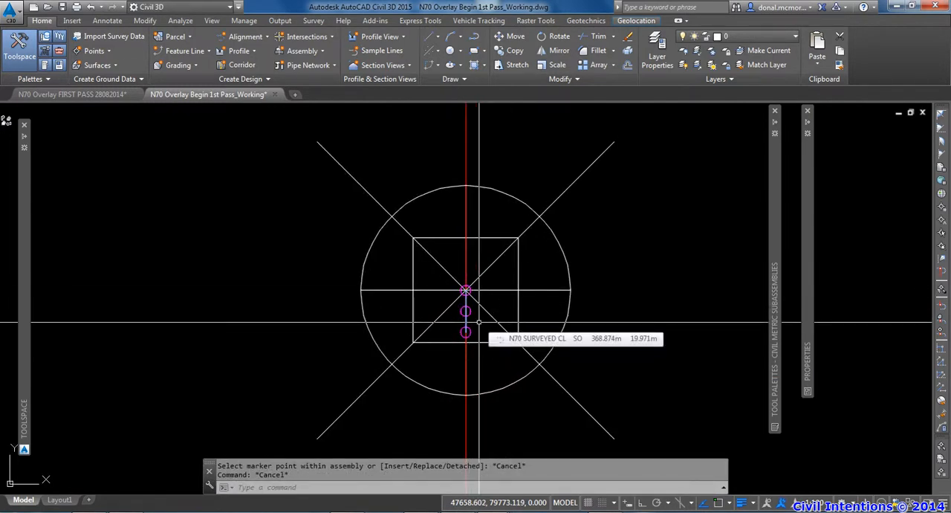
pyautogui.scroll(-5, 479, 322)
pyautogui.click(506, 293)
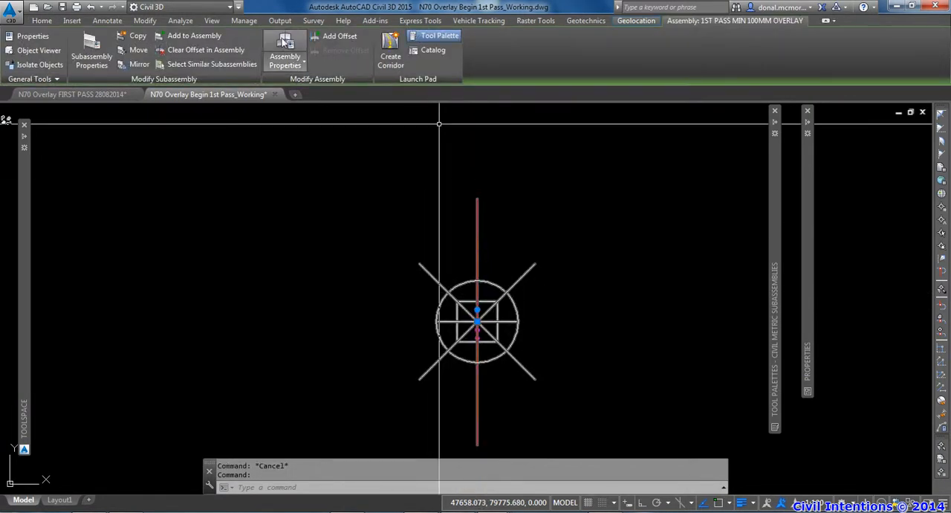
pyautogui.click(286, 42)
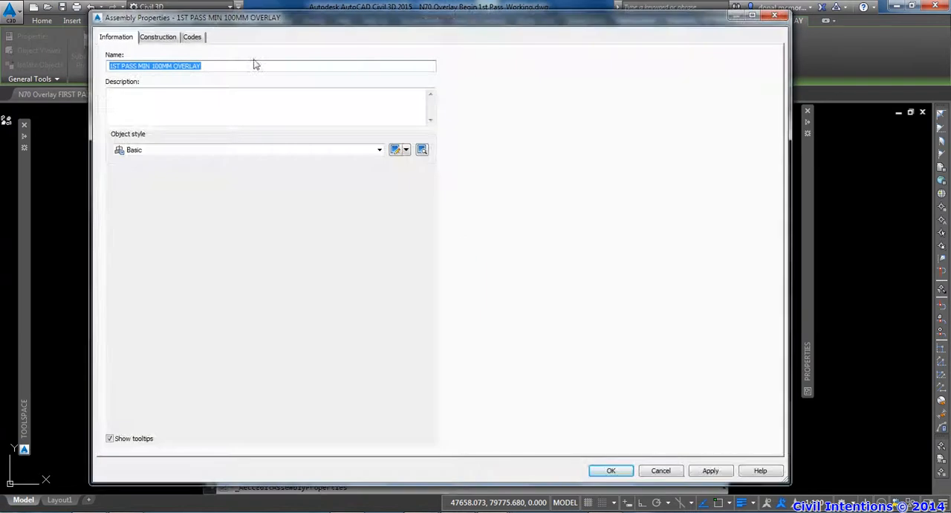
pyautogui.click(174, 38)
pyautogui.click(179, 118)
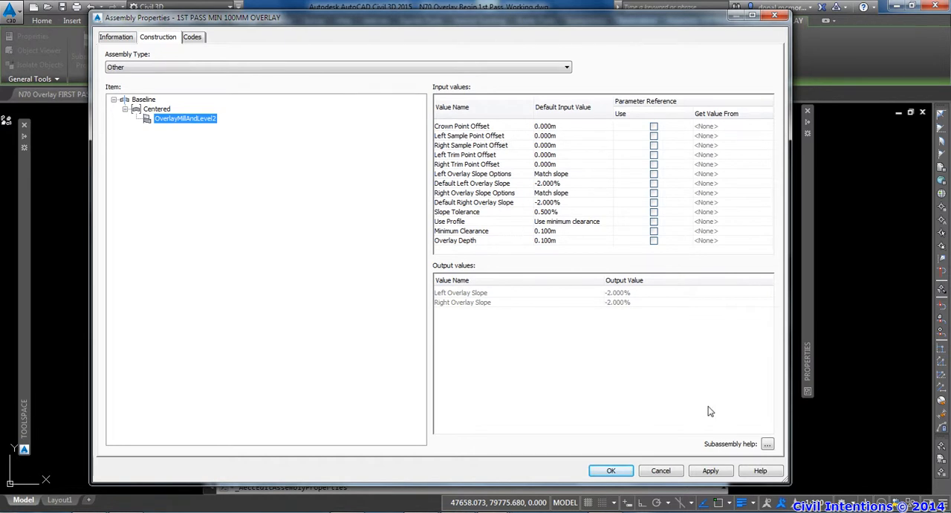
# Examine the OverlayMillAndLevel2 help diagram for its sample points, trim points, clearance and overlay depth, then close the help
pyautogui.click(768, 445)
pyautogui.click(768, 445)
pyautogui.click(702, 455)
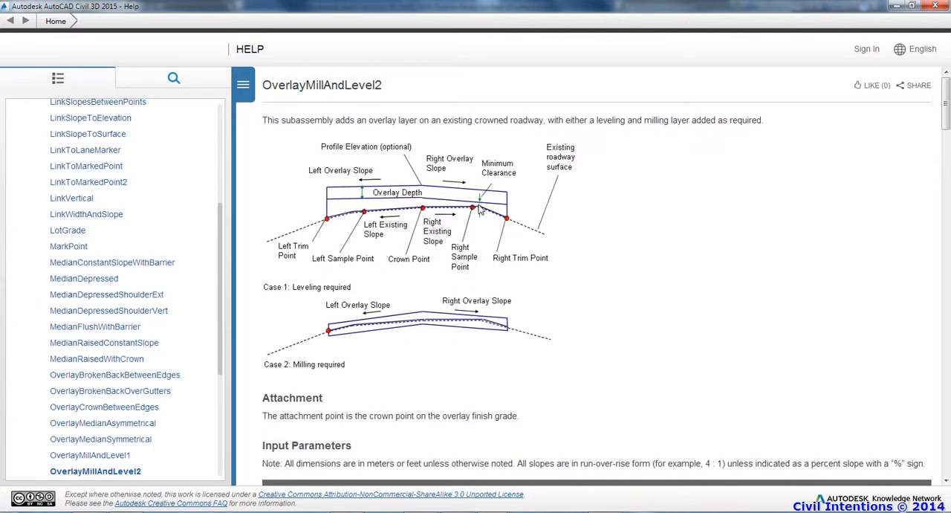
pyautogui.click(343, 211)
pyautogui.click(938, 6)
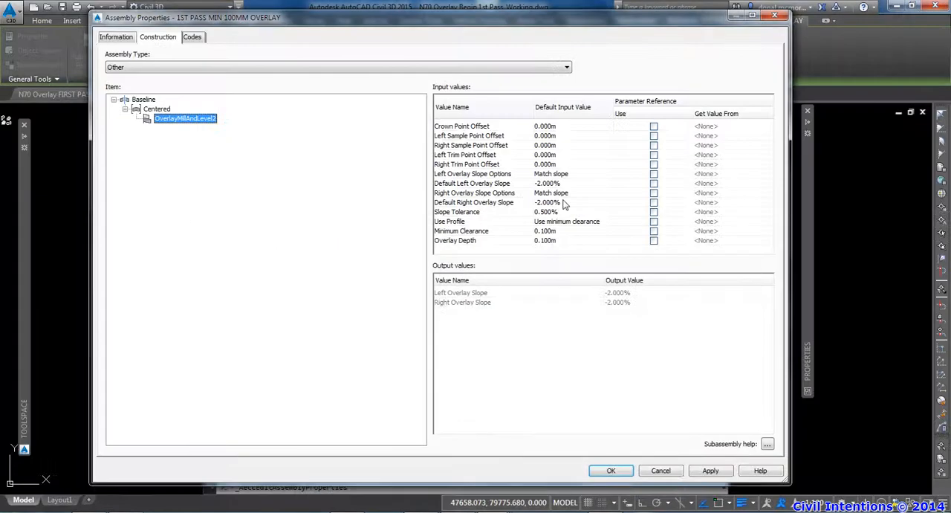
pyautogui.click(480, 140)
pyautogui.click(543, 136)
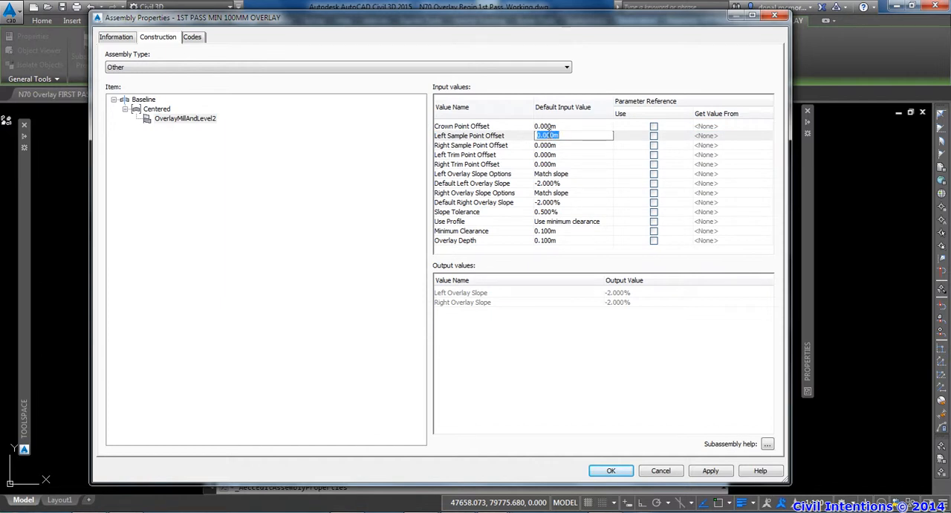
pyautogui.click(475, 138)
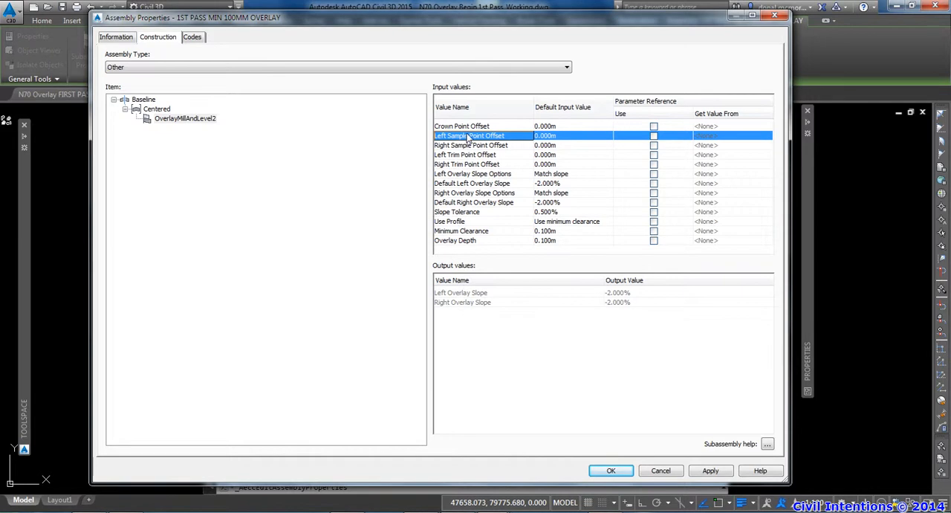
pyautogui.click(465, 147)
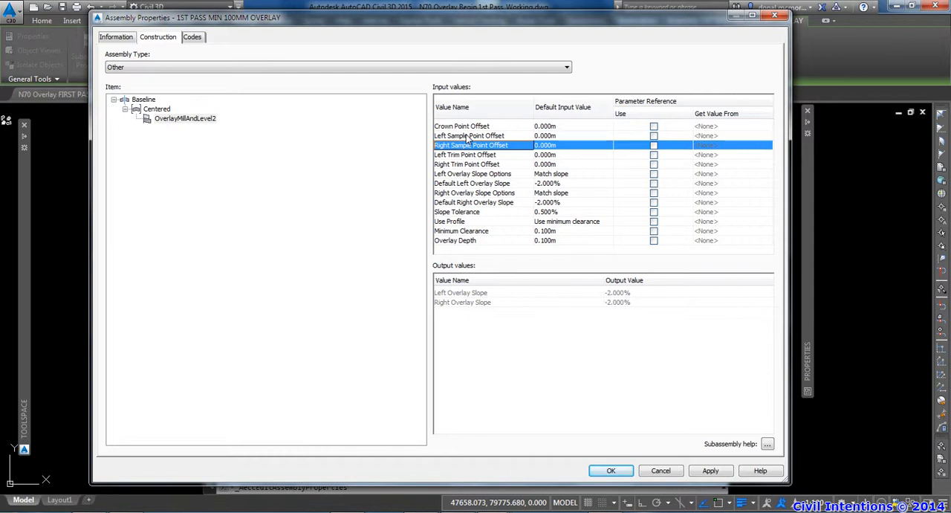
pyautogui.click(465, 156)
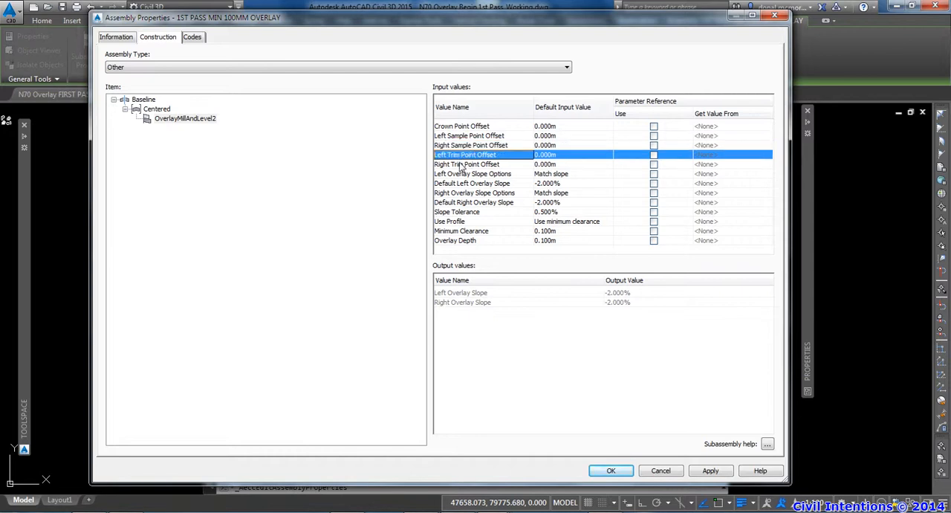
pyautogui.click(463, 163)
# Set the left sample point offset to -2 m and the right sample point offset to 2 m
pyautogui.click(466, 136)
pyautogui.click(561, 136)
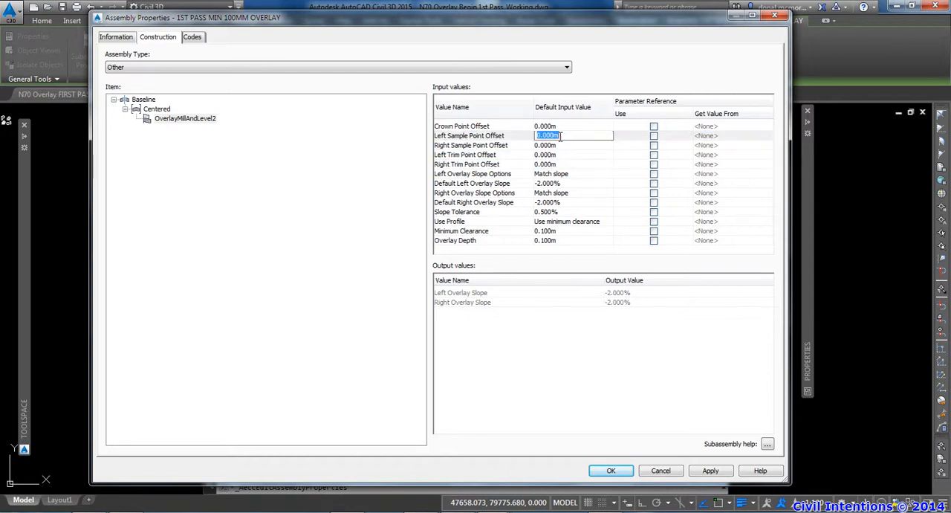
pyautogui.write('-2')
pyautogui.press('Return')
pyautogui.click(553, 145)
pyautogui.write('2')
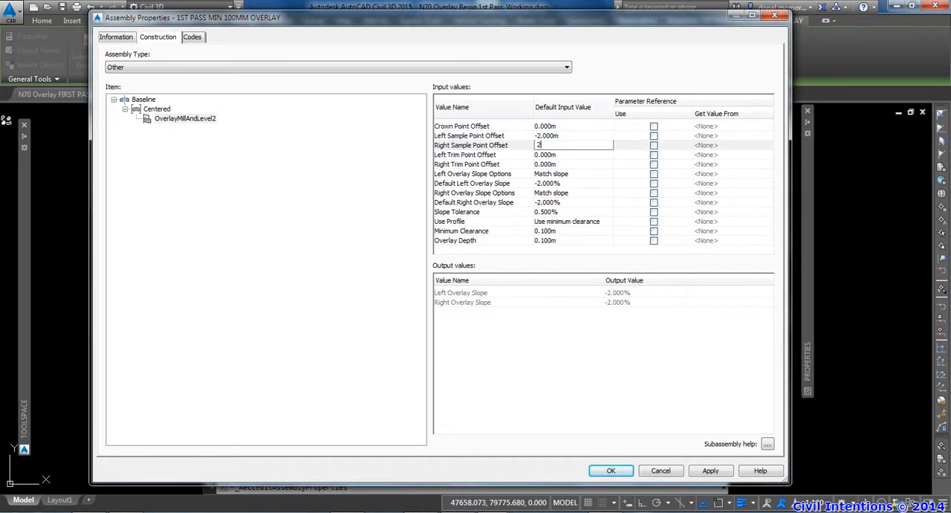
# Set the left trim point offset to -3 m and the right trim point offset to 3 m
pyautogui.click(553, 154)
pyautogui.click(552, 155)
pyautogui.write('-3')
pyautogui.press('Return')
pyautogui.click(541, 164)
pyautogui.click(543, 164)
pyautogui.write('3')
pyautogui.press('Return')
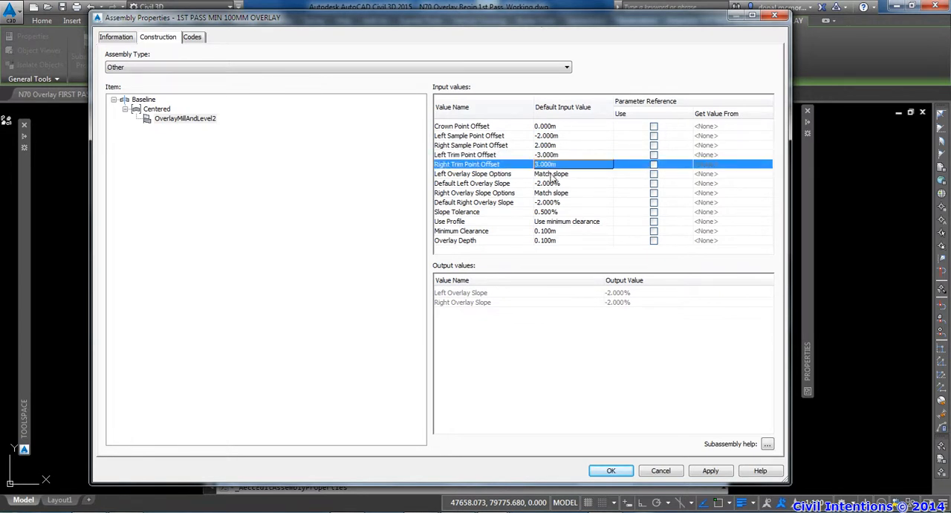
# Set both the left and right overlay slope options to Outside lane superelevation
pyautogui.click(553, 175)
pyautogui.click(577, 176)
pyautogui.click(475, 245)
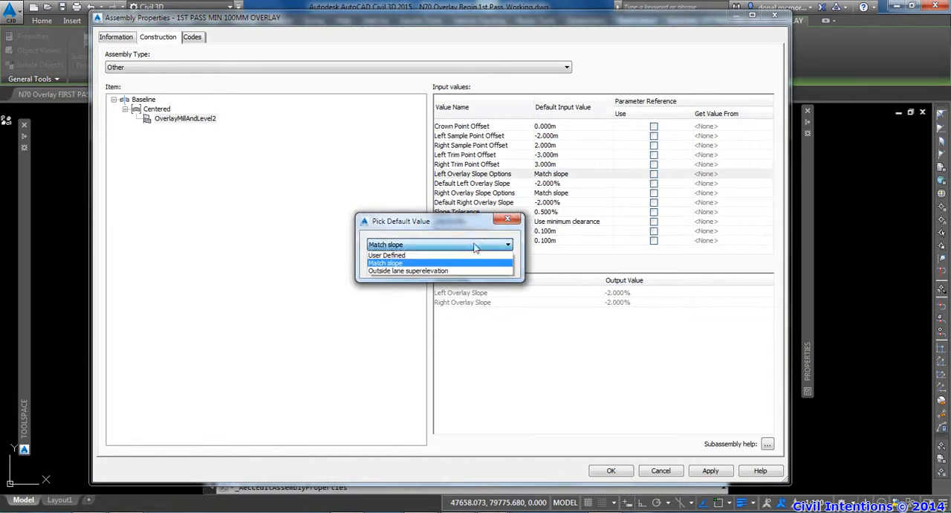
pyautogui.click(407, 267)
pyautogui.click(425, 271)
pyautogui.click(560, 176)
pyautogui.click(563, 193)
pyautogui.click(480, 244)
pyautogui.click(430, 271)
pyautogui.click(438, 269)
# Set the default left and right overlay slopes to -3%
pyautogui.click(560, 185)
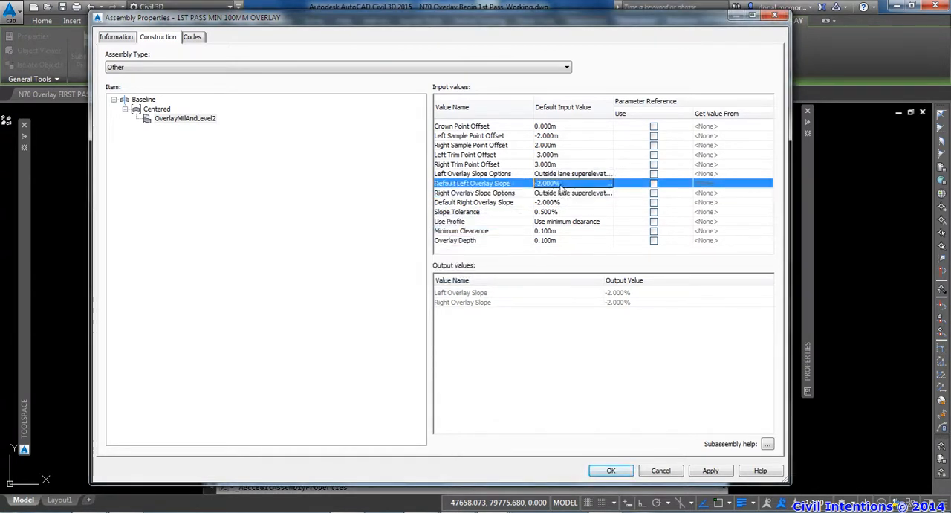
pyautogui.write('-3')
pyautogui.press('Return')
pyautogui.click(558, 203)
pyautogui.write('-3')
pyautogui.press('Return')
# Set the slope tolerance to 0% and widen the default input value column
pyautogui.click(559, 212)
pyautogui.click(559, 211)
pyautogui.write('0')
pyautogui.press('Return')
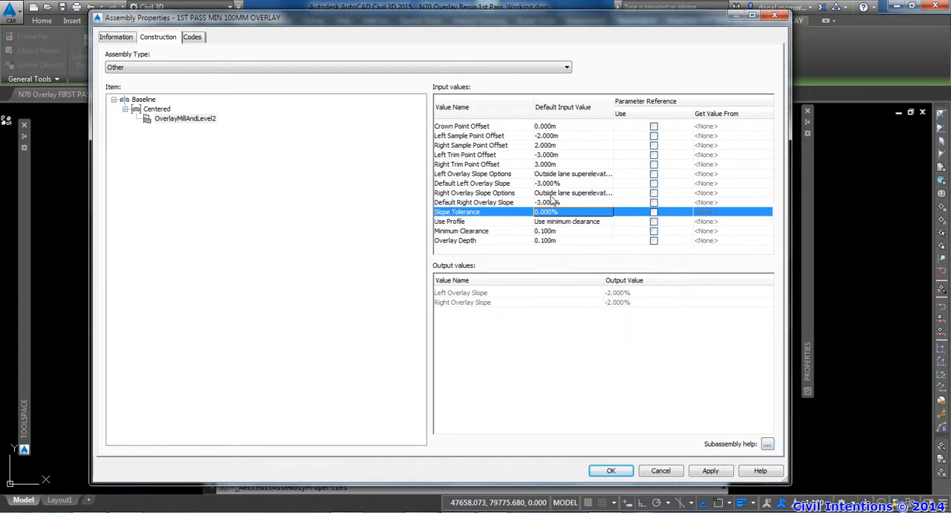
pyautogui.moveTo(612, 110); pyautogui.dragTo(642, 110)
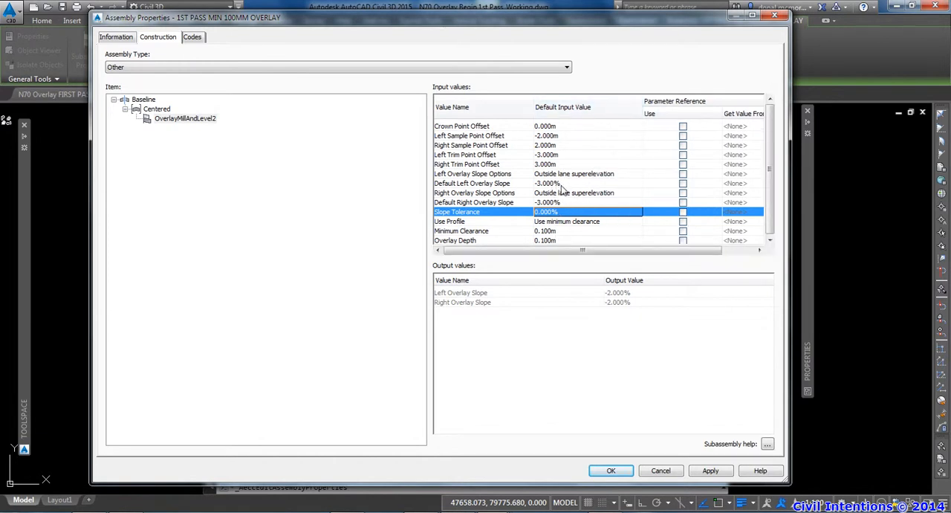
# Set the subassembly's minimum clearance to 0 m
pyautogui.click(566, 223)
pyautogui.click(548, 231)
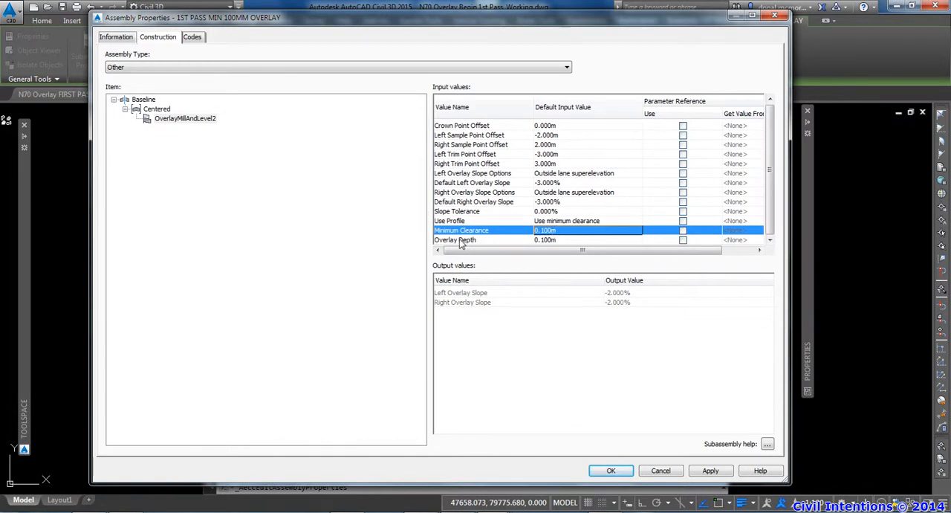
pyautogui.click(546, 240)
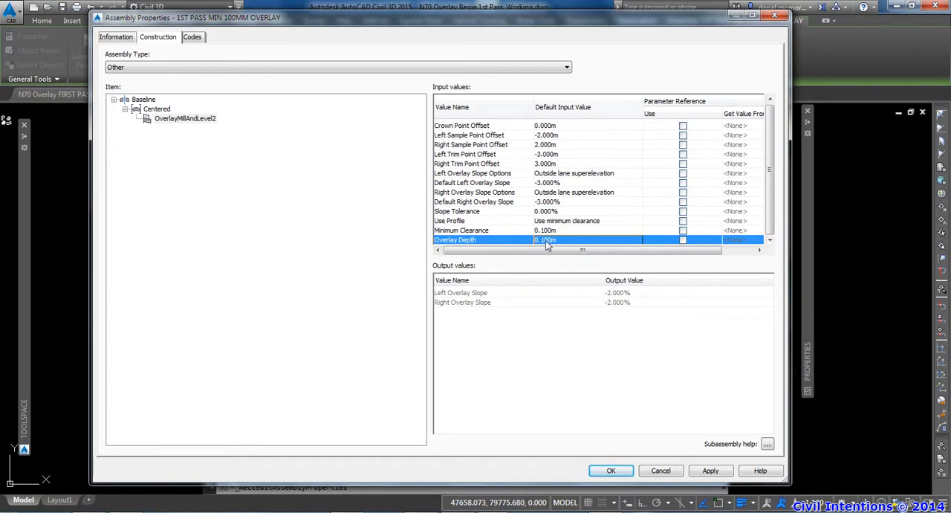
pyautogui.click(549, 231)
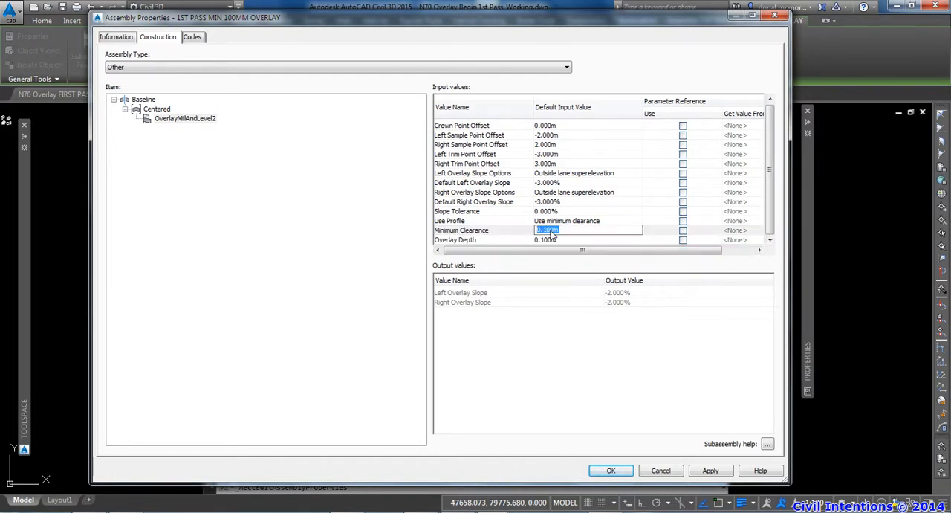
pyautogui.write('0')
pyautogui.press('Return')
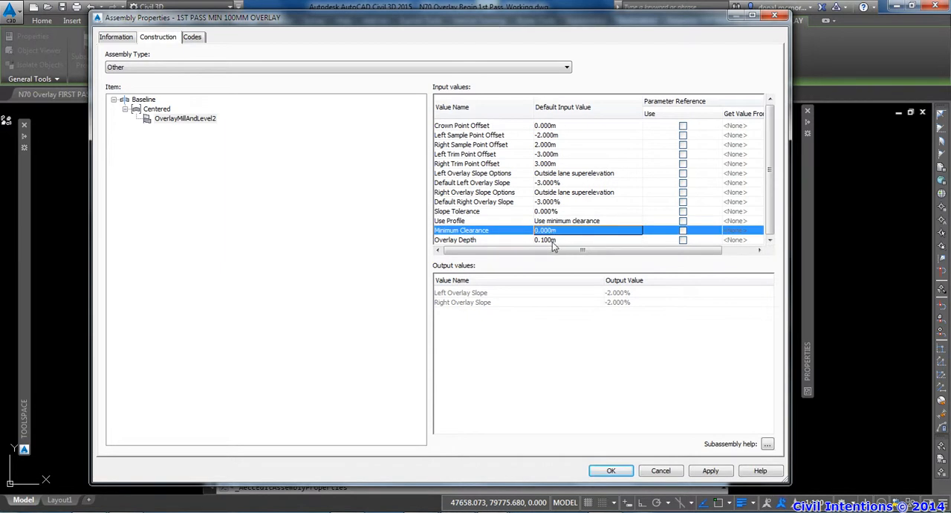
pyautogui.click(552, 240)
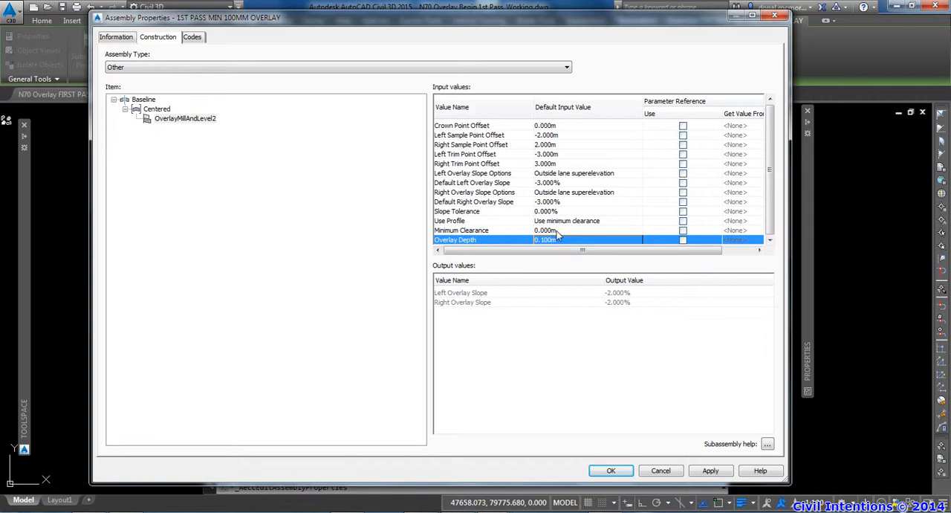
# Set the minimum clearance to 0.001 m and enter .099 as the overlay depth
pyautogui.click(558, 232)
pyautogui.click(555, 232)
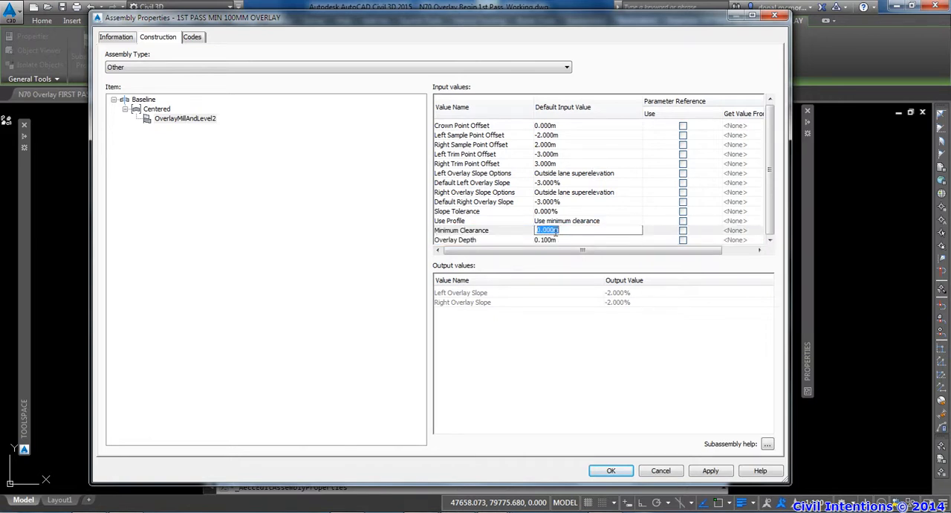
pyautogui.write('.')
pyautogui.press('Return')
pyautogui.click(555, 240)
pyautogui.write('.')
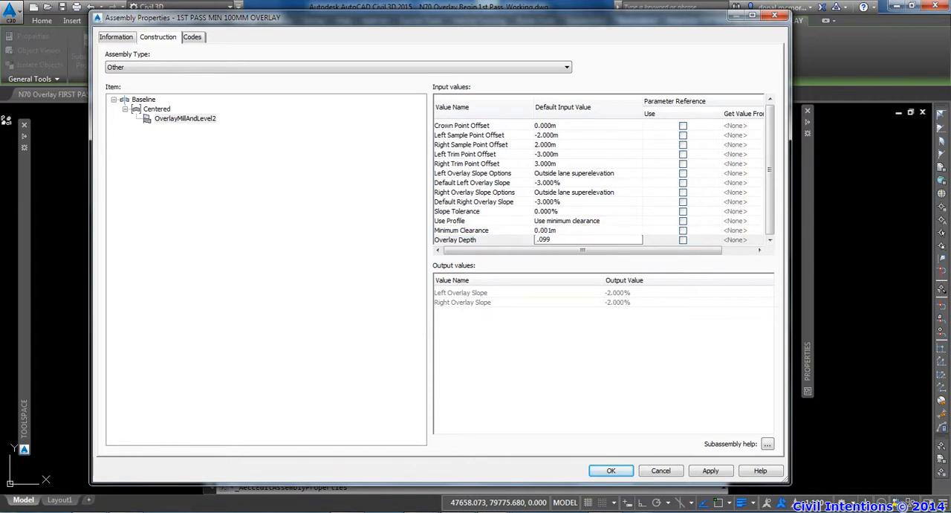
# Set the subassembly's minimum clearance to 0.002 m and overlay depth to 0.098 m, and accept the assembly properties
pyautogui.press('Return')
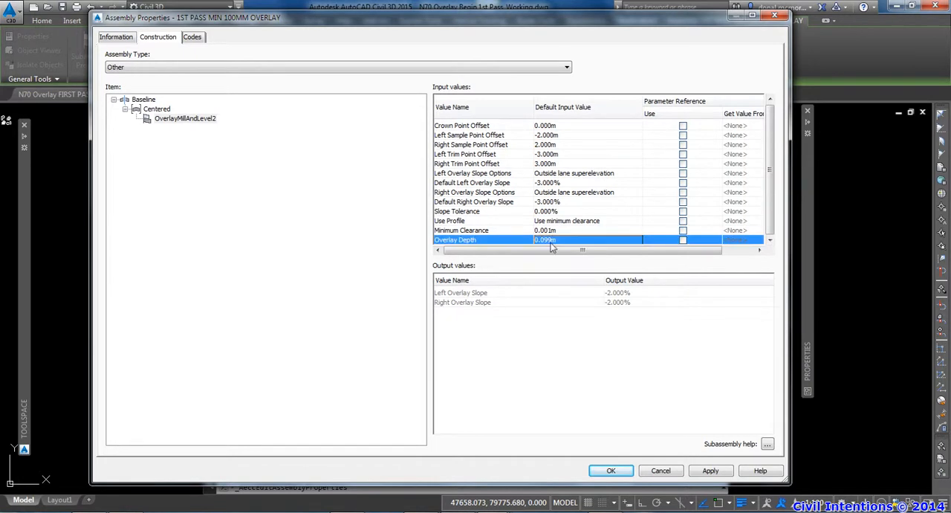
pyautogui.click(553, 231)
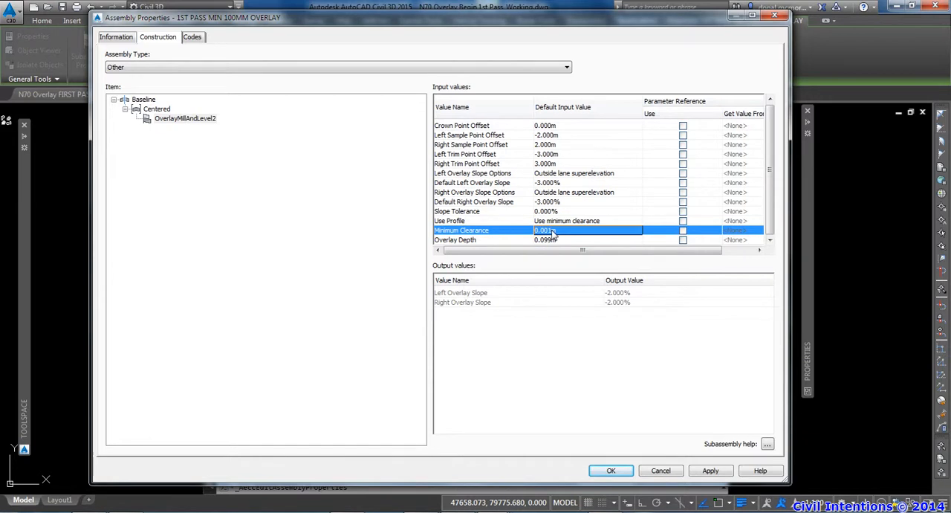
pyautogui.click(552, 233)
pyautogui.click(551, 231)
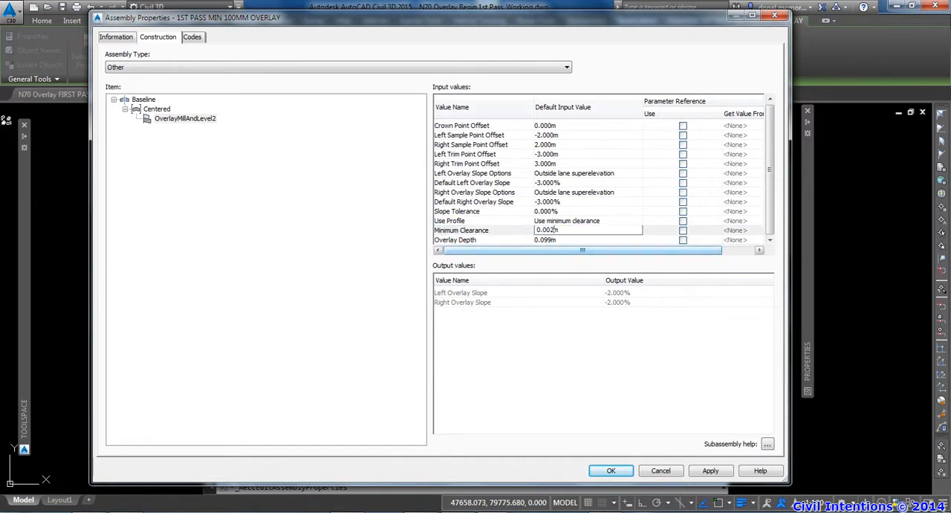
pyautogui.click(552, 242)
pyautogui.write('.0')
pyautogui.press('Return')
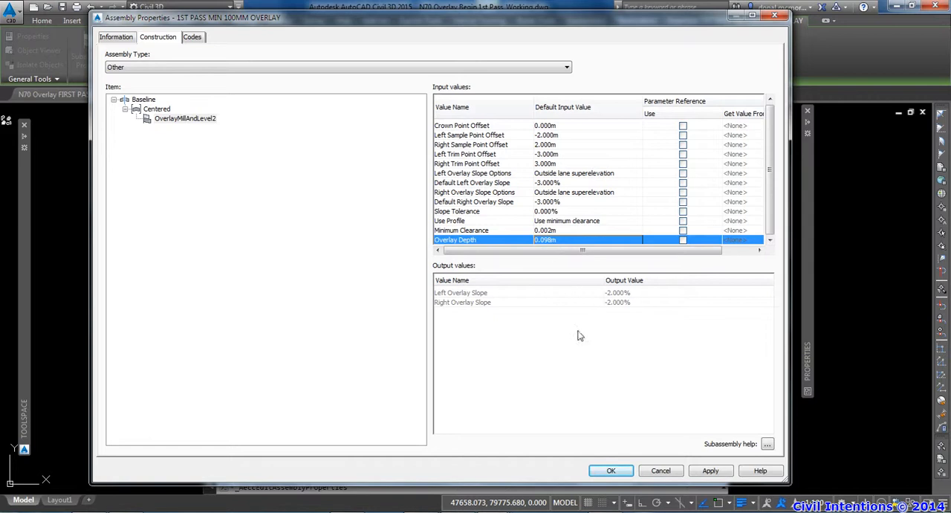
pyautogui.click(611, 470)
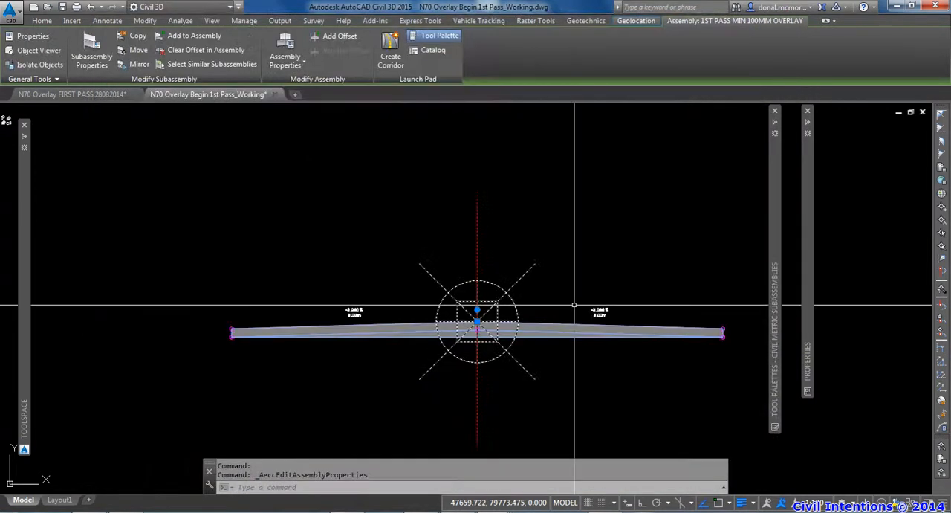
pyautogui.press('Escape')
pyautogui.press('Escape')
# Start a corridor named 1ST PASS MIN 100MM OVERLAY and assign it the 1ST PASS MIN 100MM OVERLAY assembly
pyautogui.scroll(-8, 571, 297)
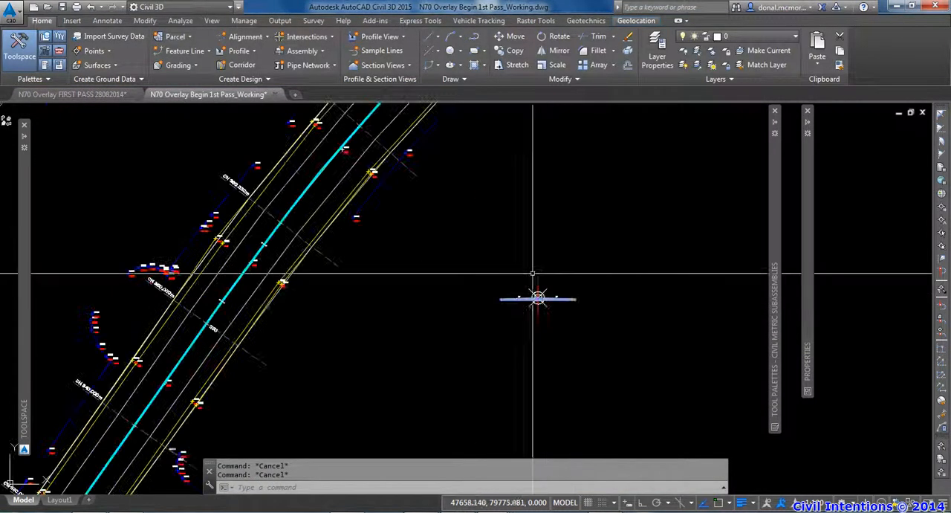
pyautogui.click(240, 67)
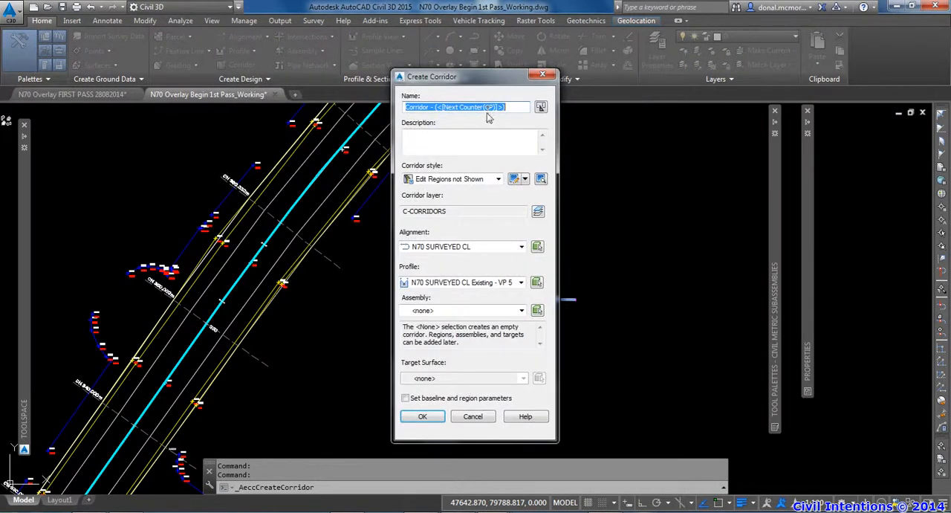
pyautogui.write('1ST PASS MIN 100MM OVERLAY')
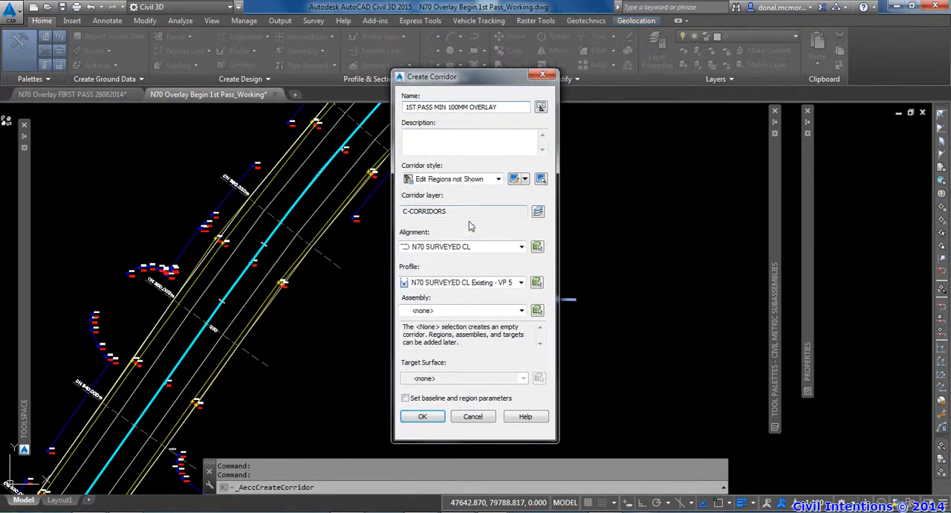
pyautogui.click(451, 312)
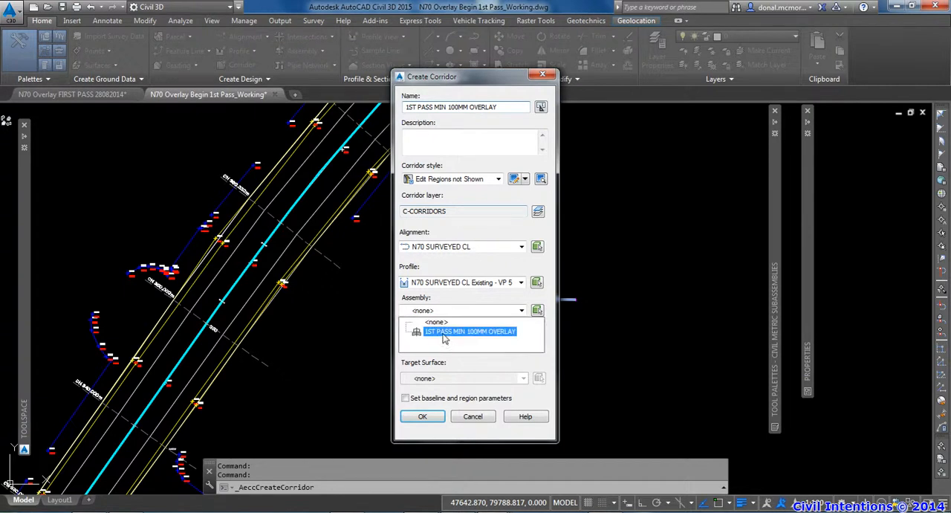
pyautogui.click(452, 328)
# Set the corridor's target surface to N70 Existing and continue to its baseline and region parameters
pyautogui.moveTo(451, 78); pyautogui.dragTo(465, 43)
pyautogui.click(445, 355)
pyautogui.click(450, 372)
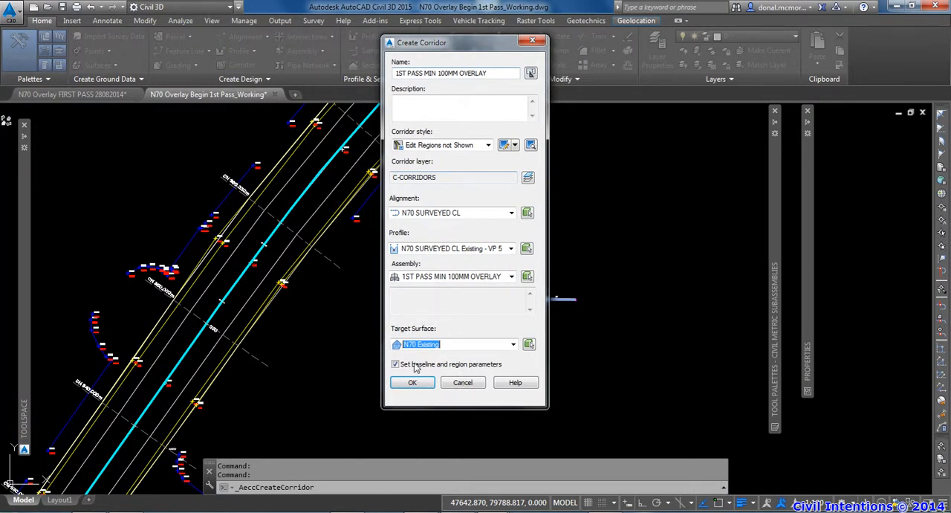
pyautogui.click(413, 387)
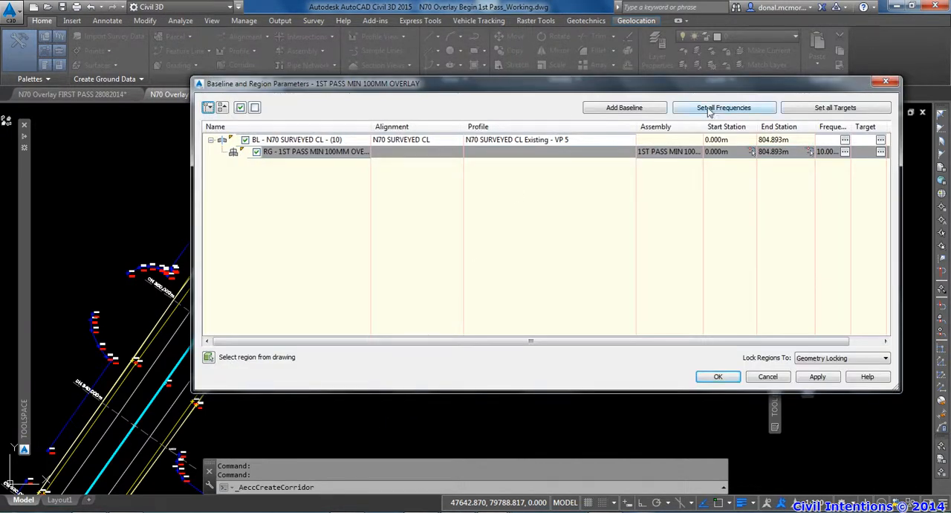
# Review the assembly application frequencies for curves and alignment geometry points, and accept them without changes
pyautogui.click(710, 107)
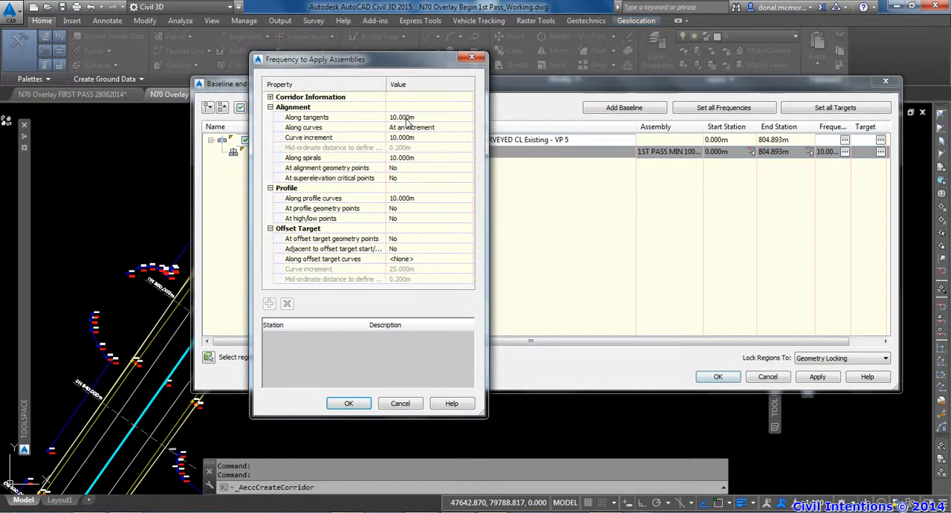
pyautogui.click(409, 139)
pyautogui.click(393, 168)
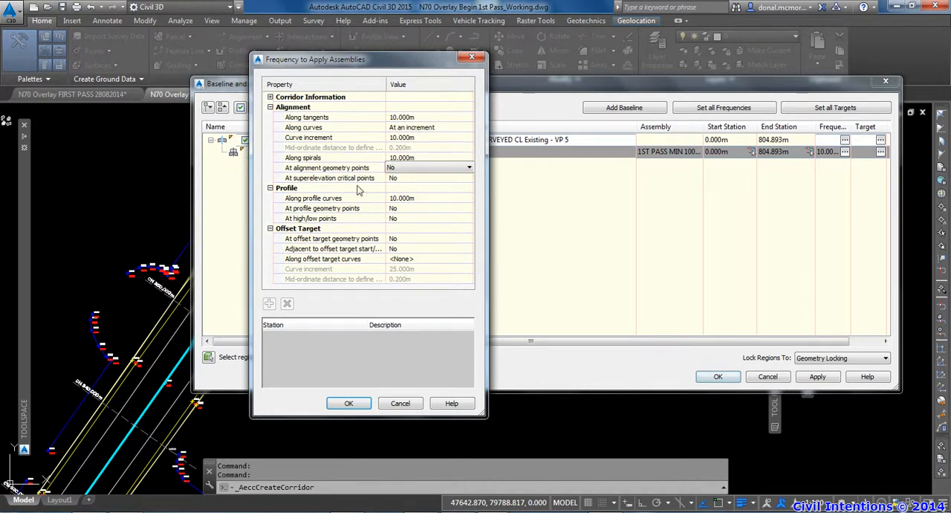
pyautogui.click(348, 403)
# Map the Left Sample Target Alignment to the inner white polyline left of the road centreline
pyautogui.click(835, 108)
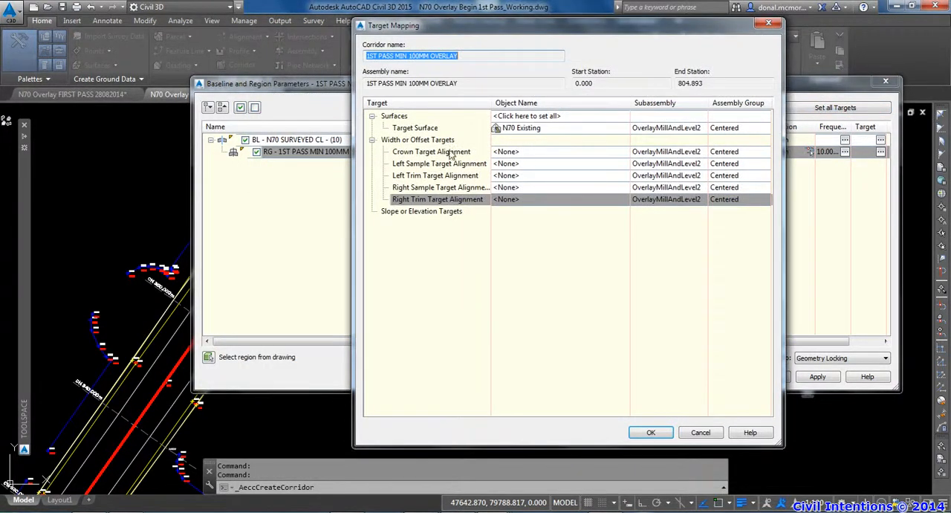
pyautogui.click(433, 164)
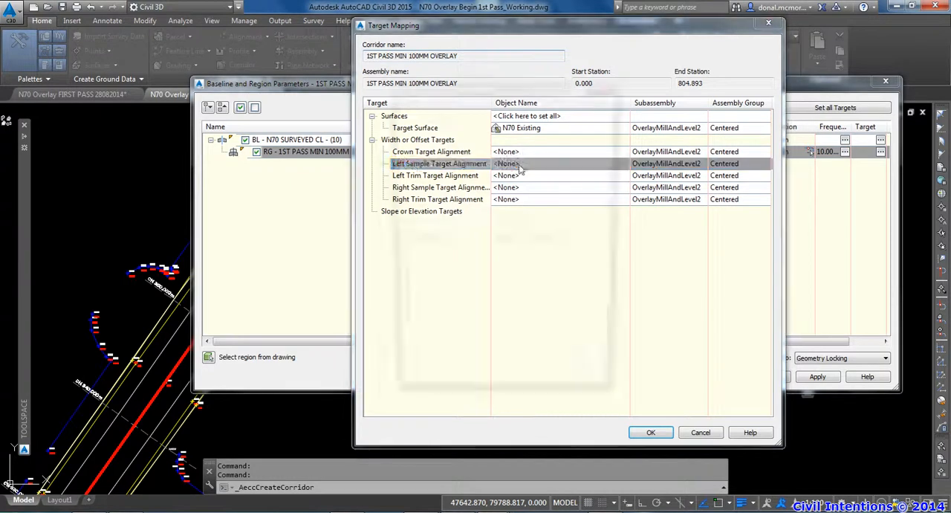
pyautogui.click(519, 168)
pyautogui.click(439, 189)
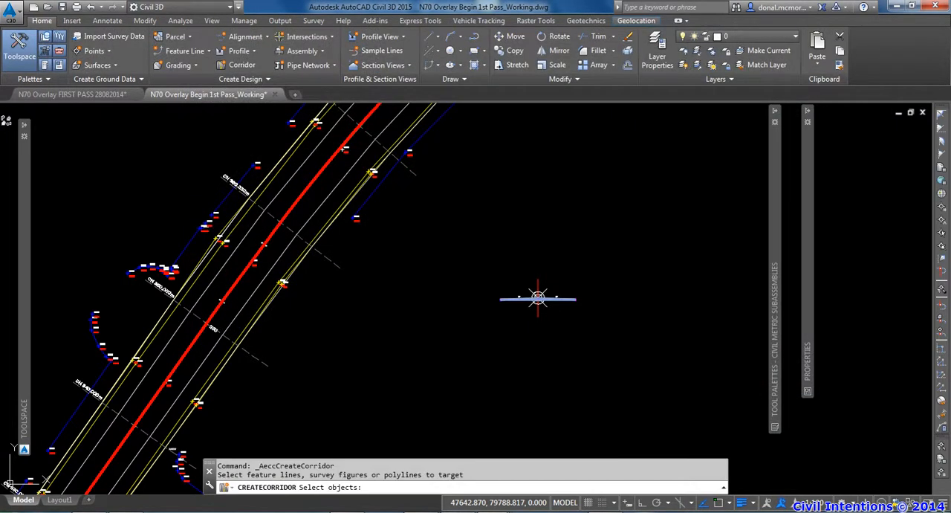
pyautogui.click(174, 332)
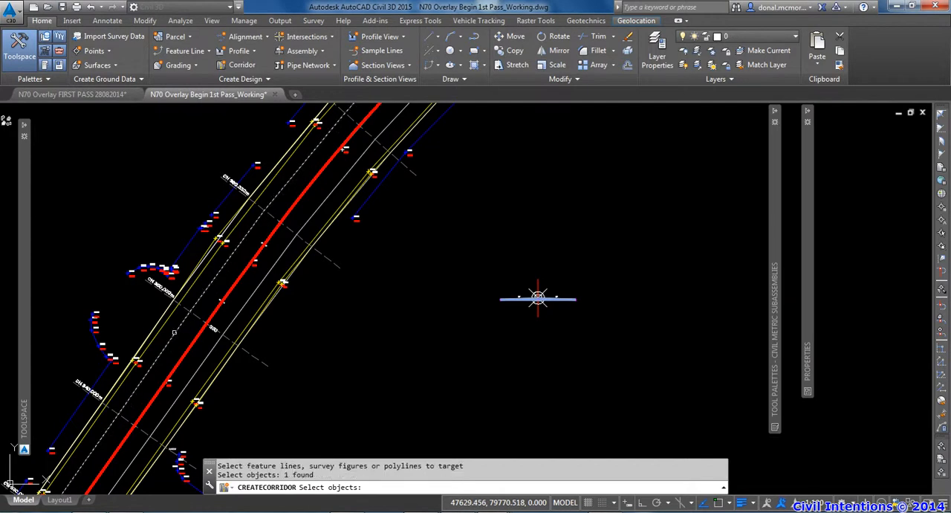
pyautogui.press('Return')
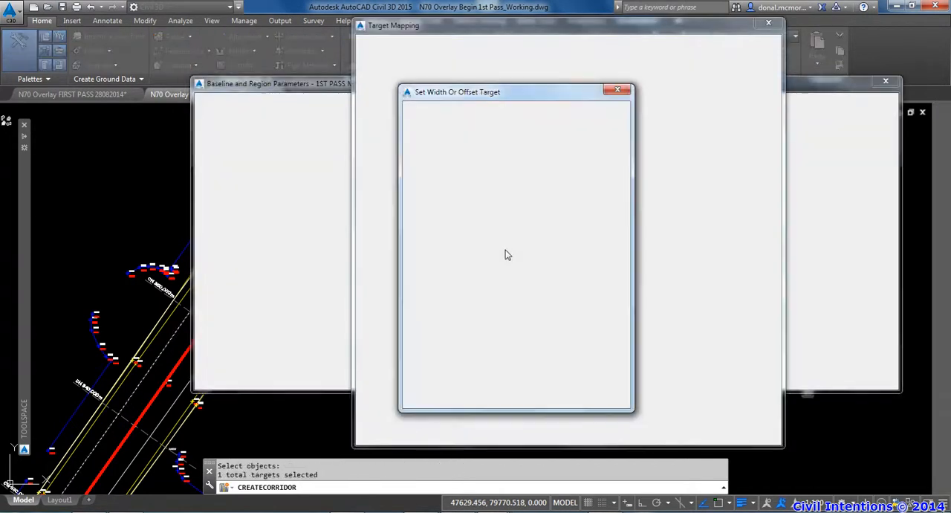
# Map the Right Sample Target Alignment to the inner white polyline right of the road centreline
pyautogui.click(513, 189)
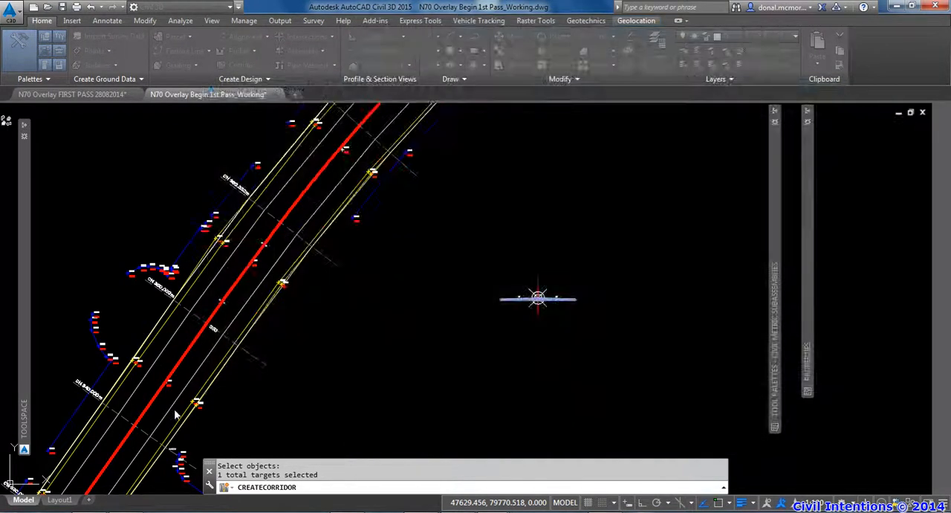
pyautogui.press('Return')
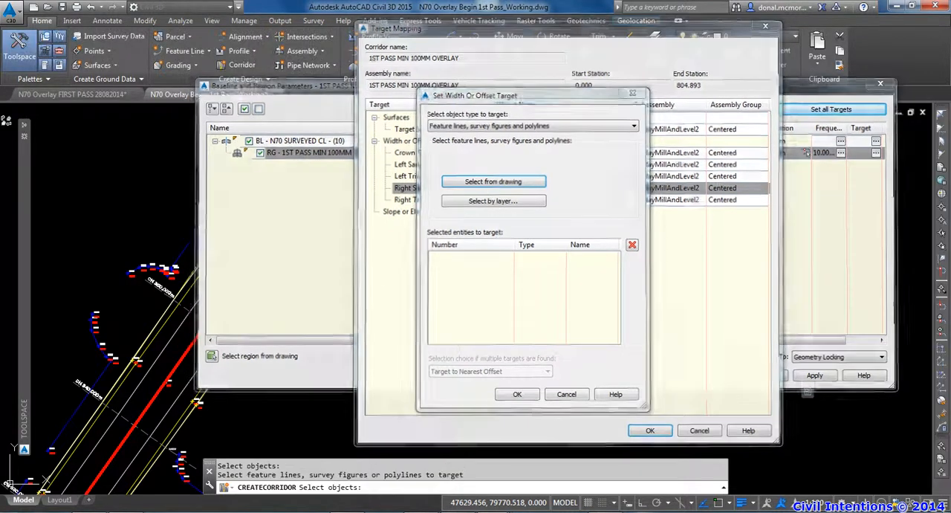
pyautogui.click(492, 180)
pyautogui.click(538, 298)
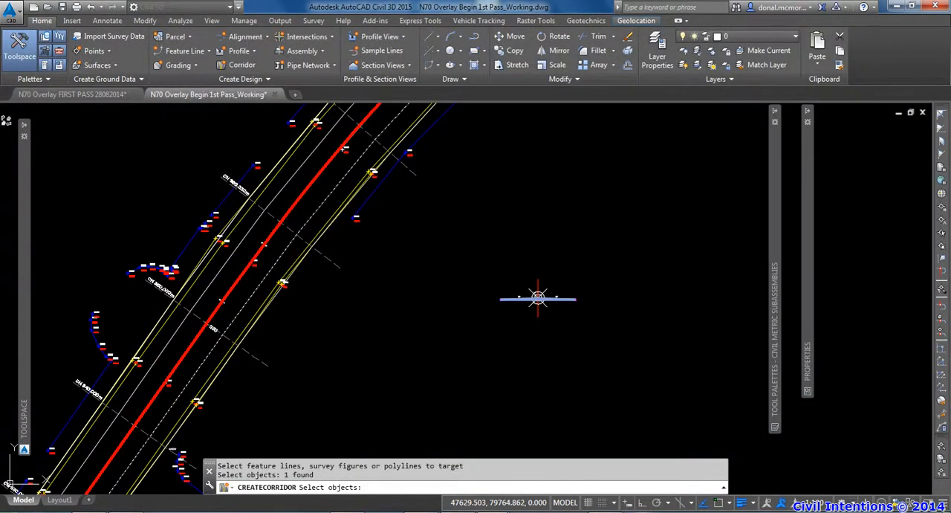
pyautogui.press('Return')
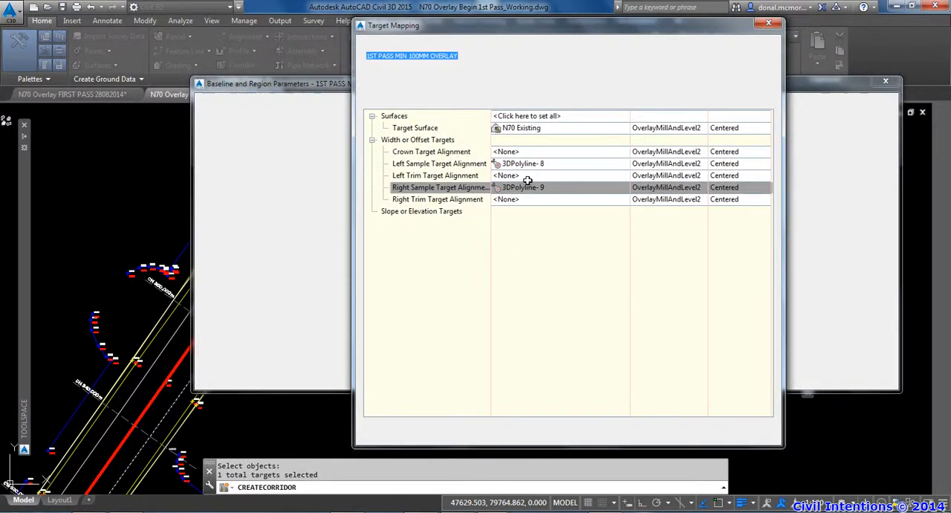
# Try to pick the left road edge polyline for the Left Trim Target Alignment, and clear the picked polylines from its target list
pyautogui.click(524, 176)
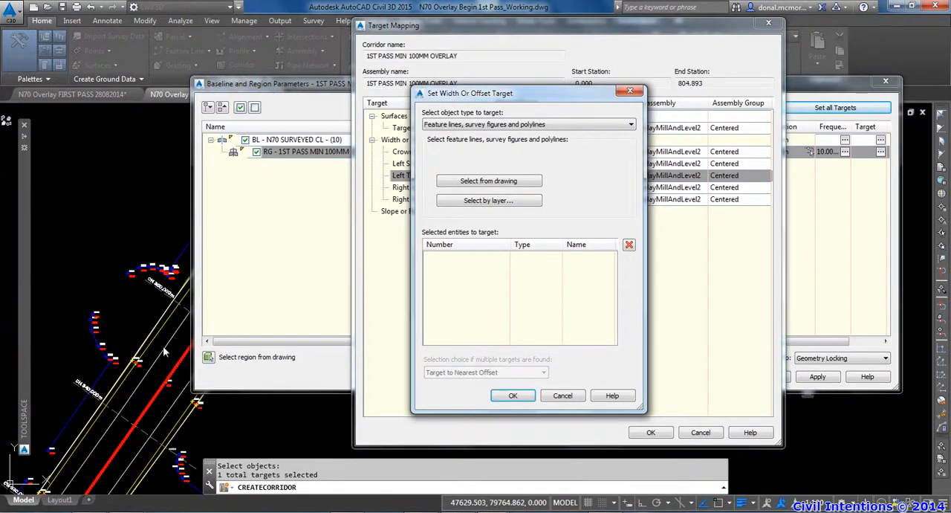
pyautogui.click(488, 181)
pyautogui.click(214, 241)
pyautogui.click(207, 249)
pyautogui.click(207, 249)
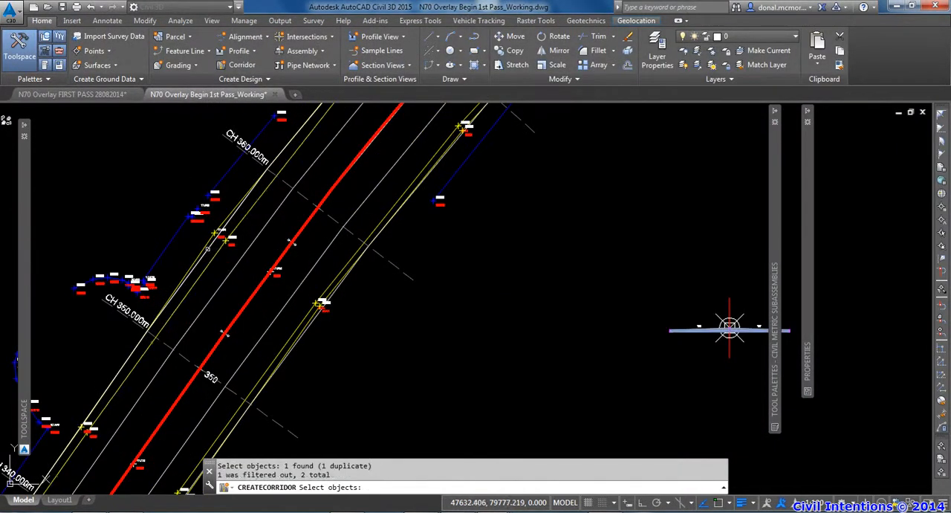
pyautogui.press('Return')
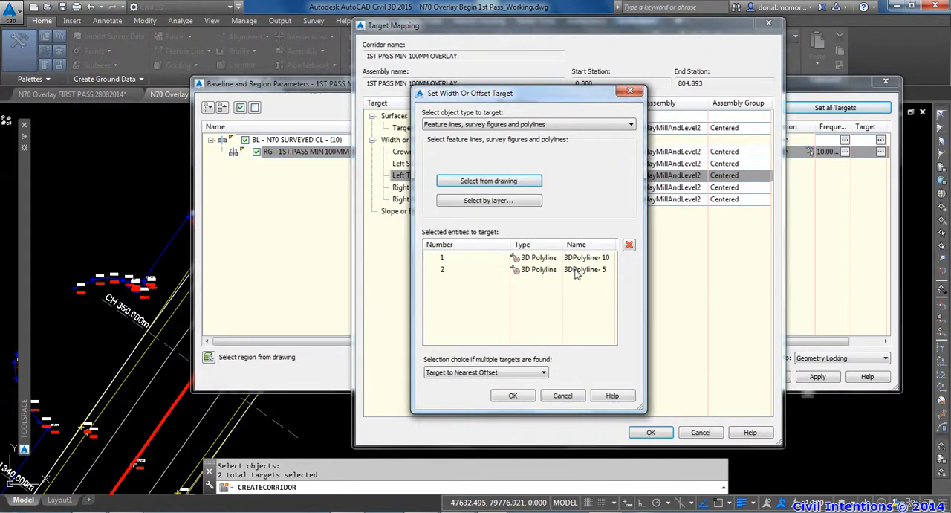
pyautogui.click(557, 269)
pyautogui.click(629, 245)
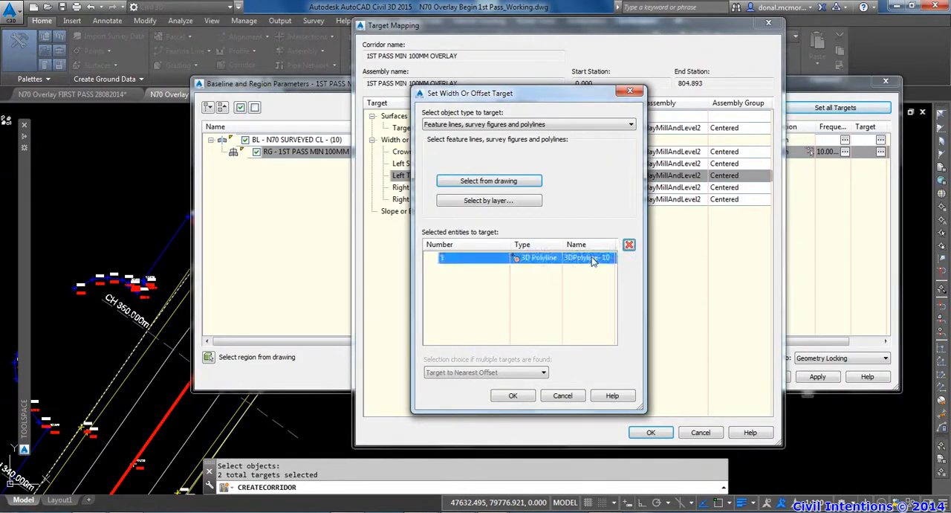
pyautogui.click(629, 245)
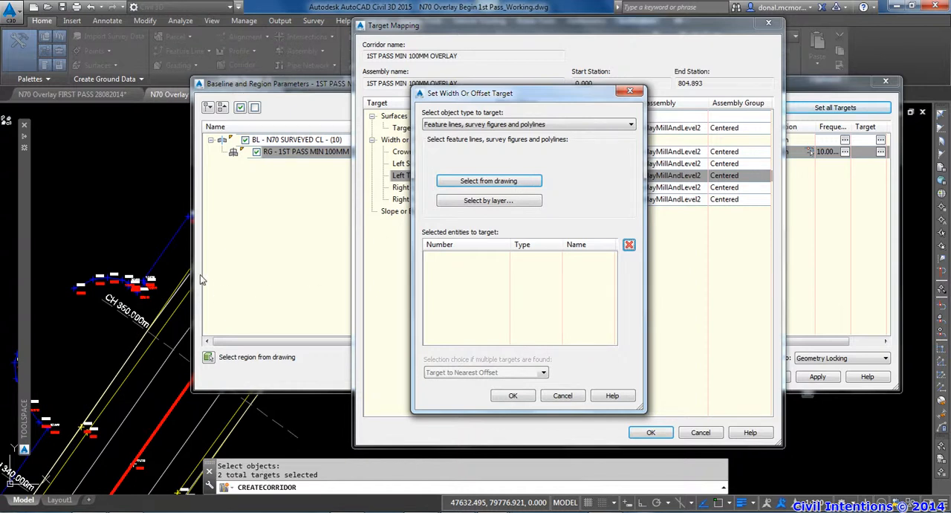
# Map the Left Trim Target Alignment to only the outer white polyline along the left road edge
pyautogui.scroll(4, 191, 266)
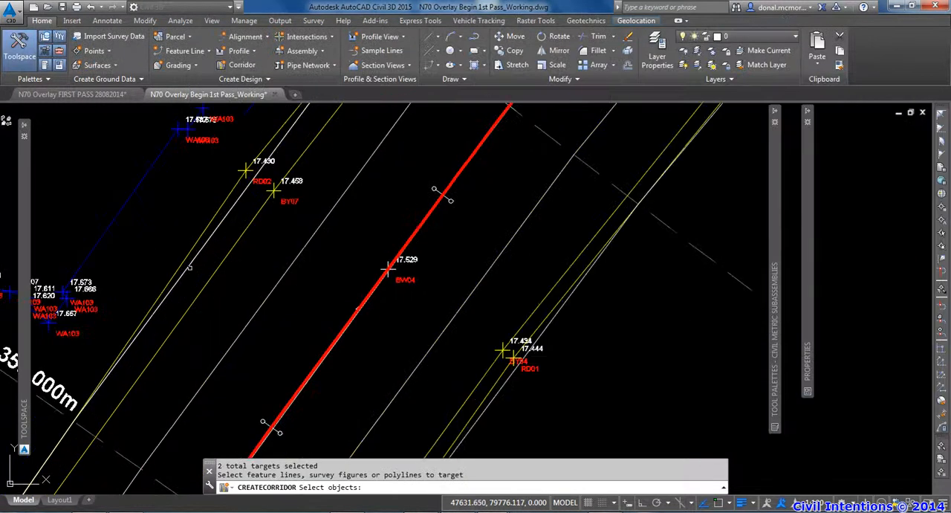
pyautogui.click(189, 265)
pyautogui.press('Return')
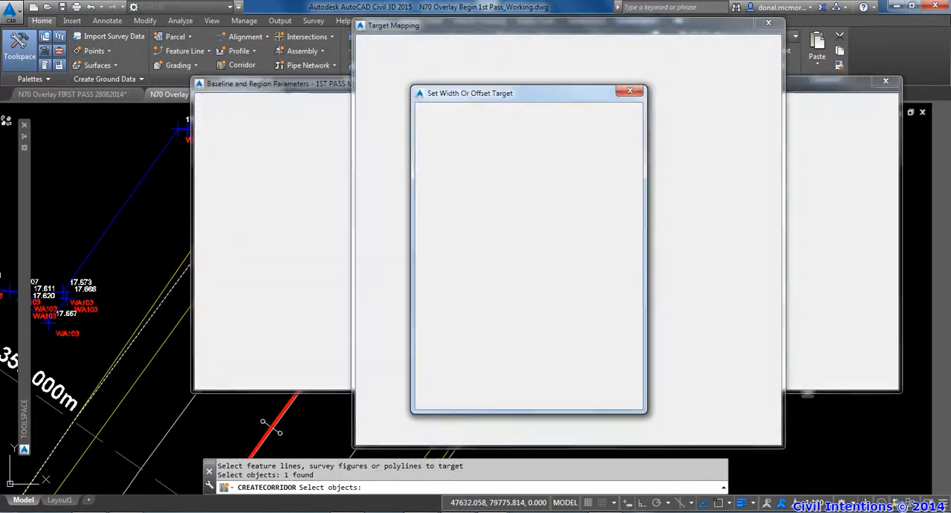
pyautogui.click(527, 393)
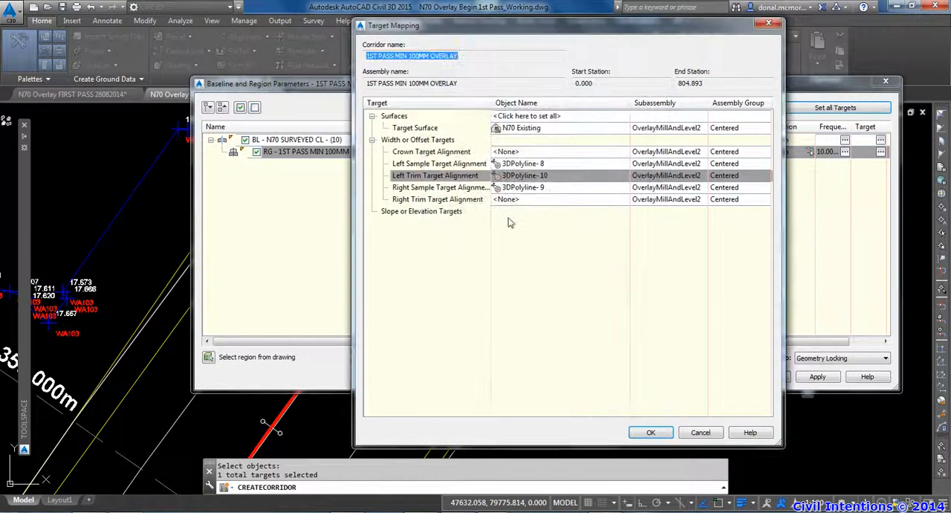
# Map the Right Trim Target Alignment to the outer white polyline along the right road edge and accept the target mapping
pyautogui.click(509, 199)
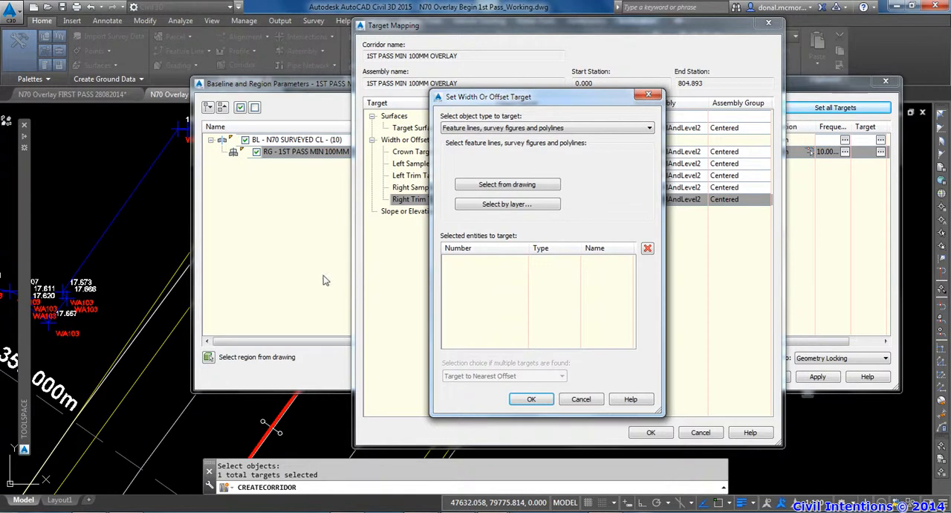
pyautogui.scroll(-4, 331, 280)
pyautogui.scroll(2, 409, 343)
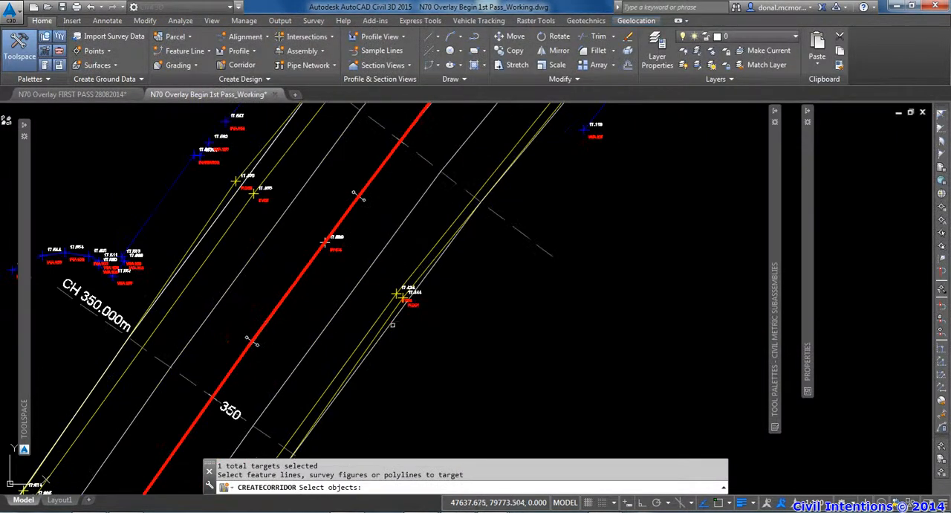
pyautogui.click(391, 324)
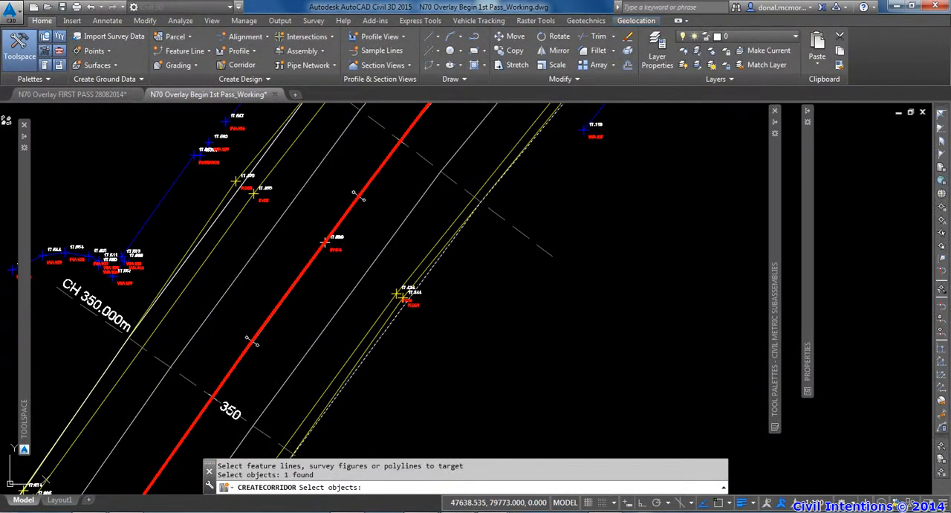
pyautogui.press('Return')
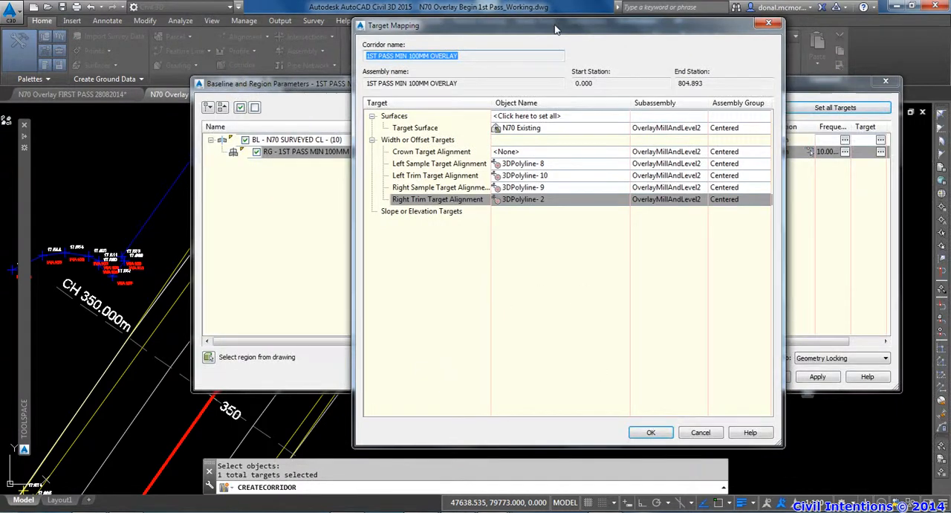
pyautogui.click(640, 431)
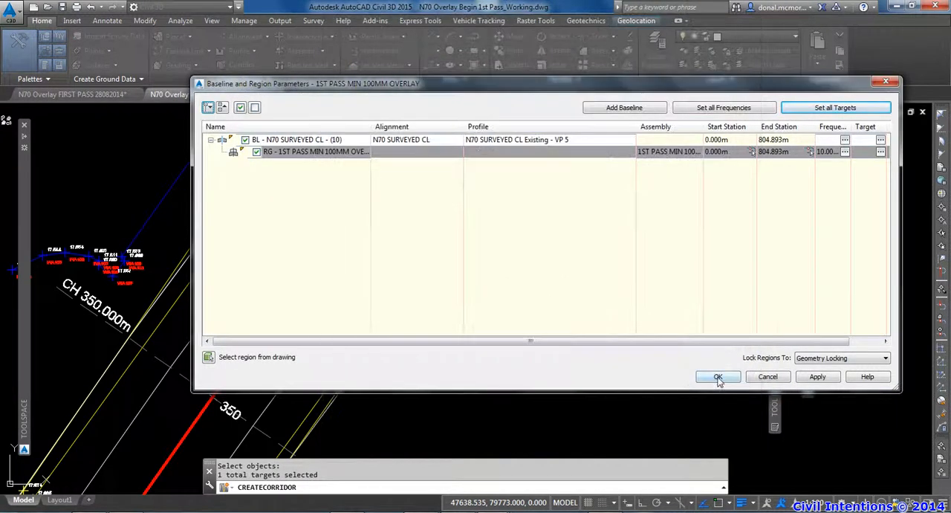
# Accept the baseline and region parameters to build the corridor, and set its code set style to Plan View (with Links shown)
pyautogui.click(717, 376)
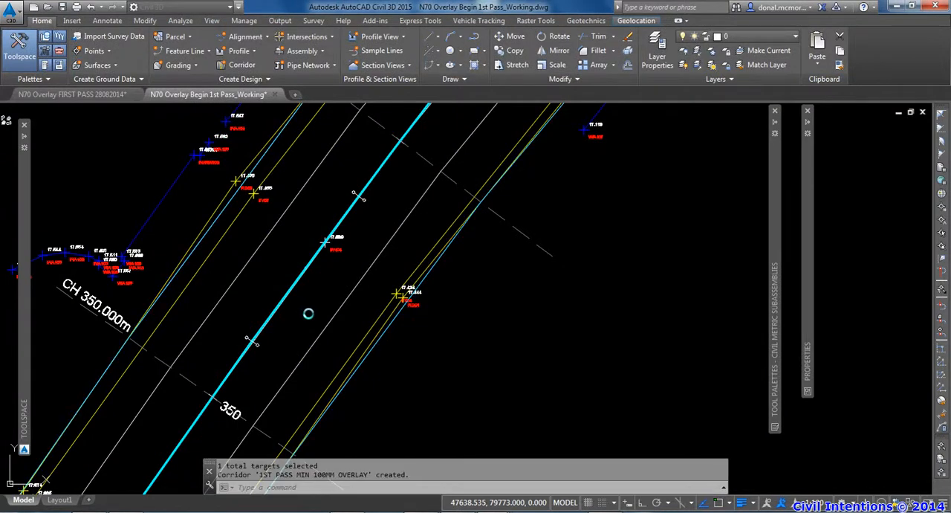
pyautogui.click(394, 320)
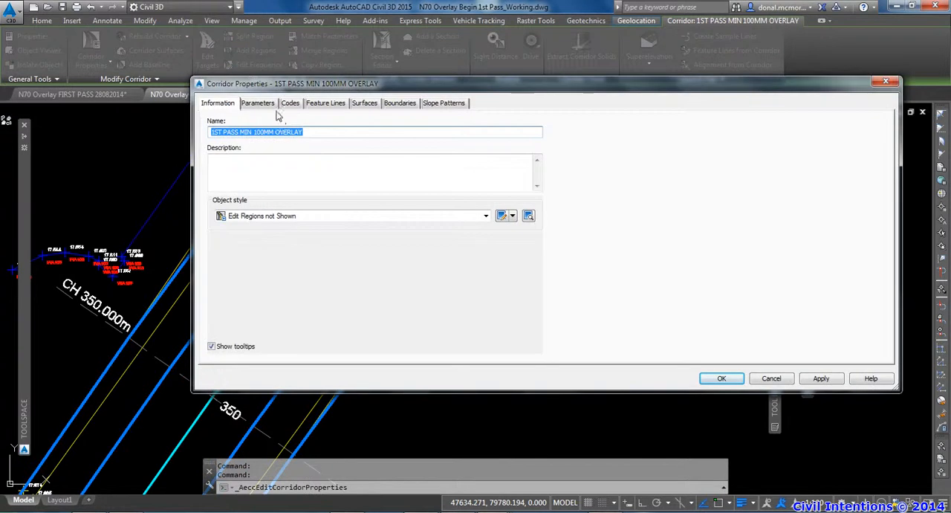
pyautogui.click(293, 105)
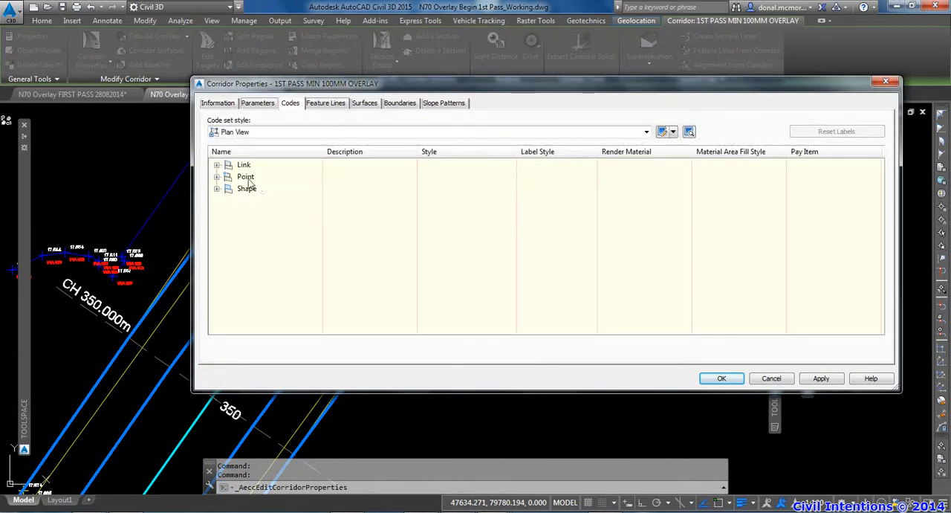
pyautogui.click(245, 131)
pyautogui.click(289, 201)
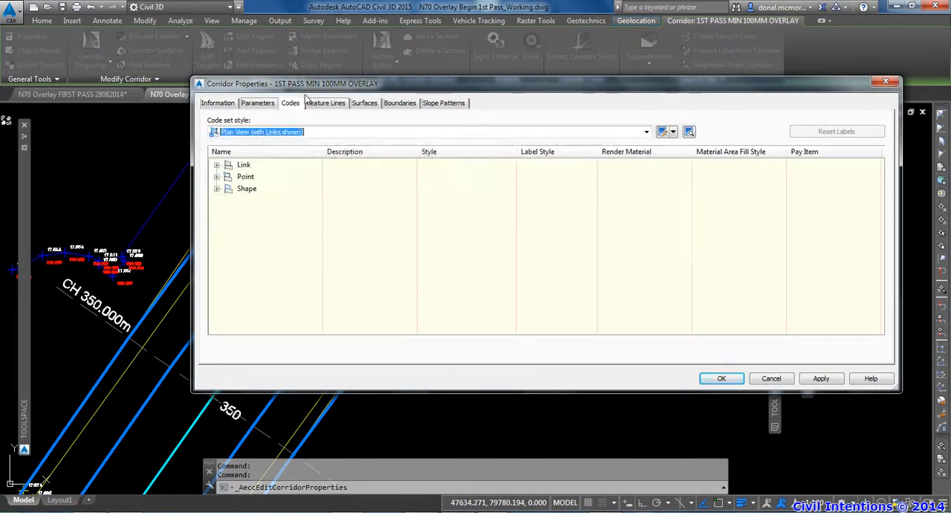
# Create a surface for the 1ST PASS MIN 100MM OVERLAY corridor with the style Contours 0.1m and 0.5m - Arrows
pyautogui.moveTo(299, 83); pyautogui.dragTo(324, 82)
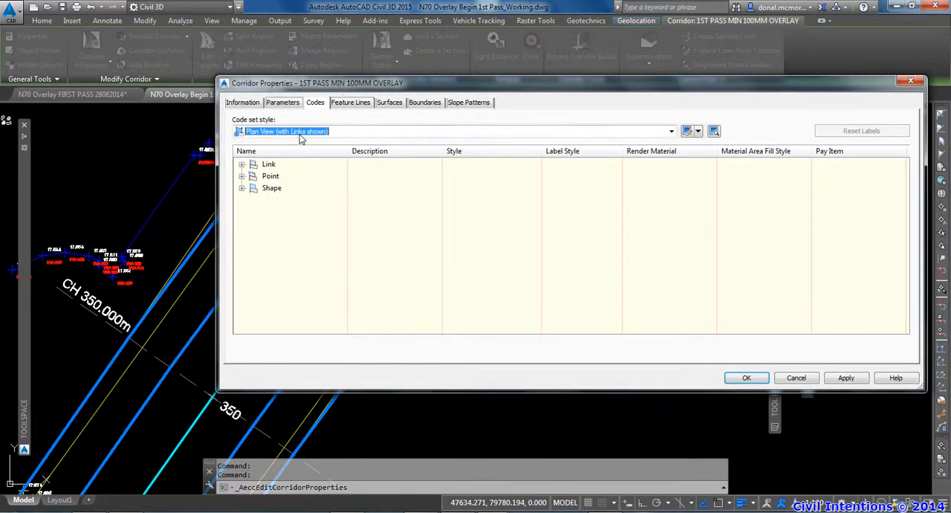
pyautogui.click(391, 103)
pyautogui.click(239, 143)
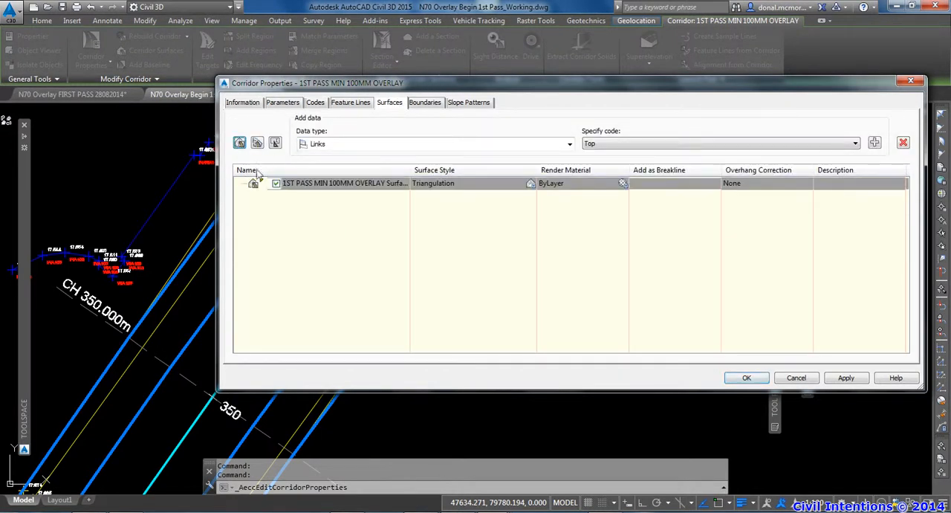
pyautogui.click(433, 183)
pyautogui.click(344, 101)
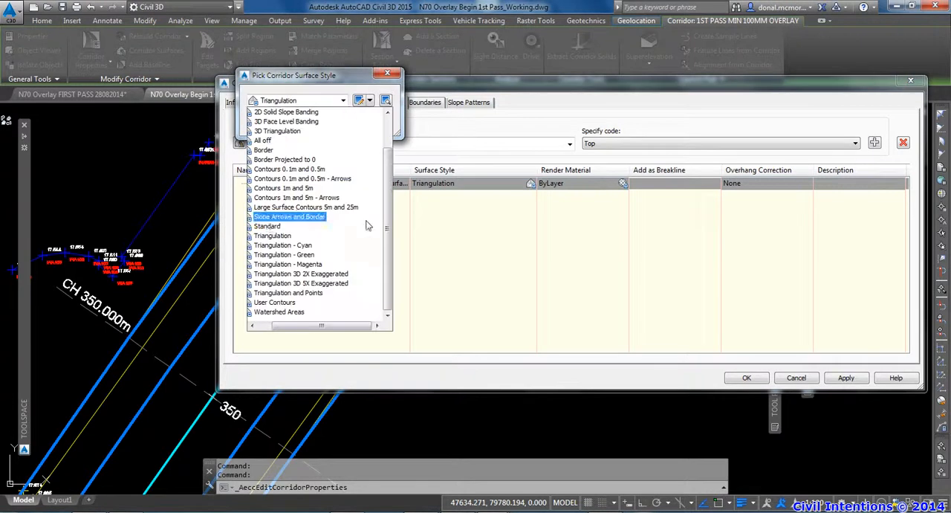
pyautogui.click(302, 178)
pyautogui.click(275, 123)
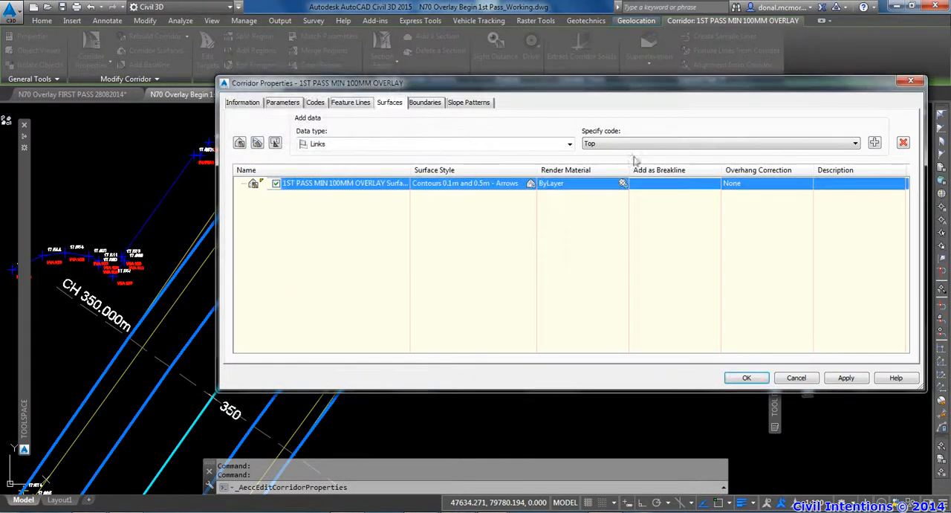
# Add the Top link code to the corridor surface as a breakline and accept the corridor properties
pyautogui.click(874, 143)
pyautogui.click(634, 195)
pyautogui.moveTo(562, 90); pyautogui.dragTo(501, 85)
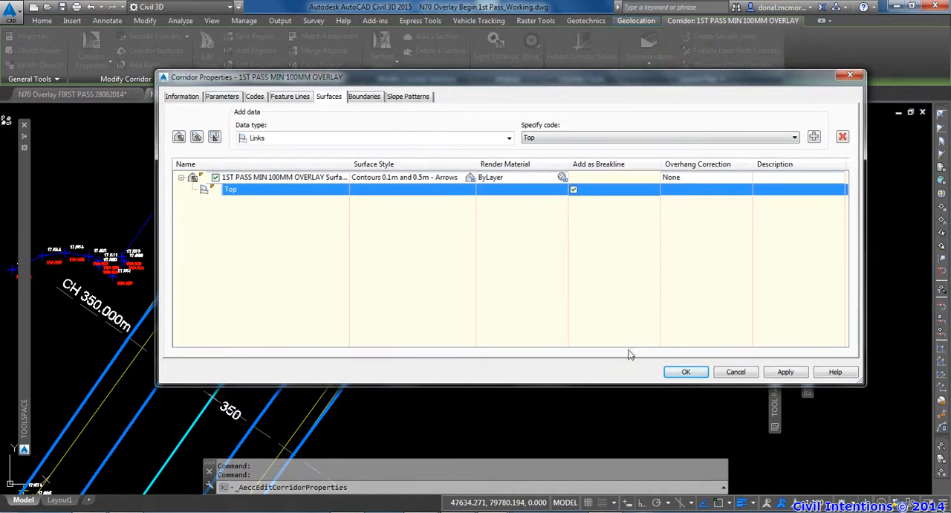
pyautogui.click(684, 372)
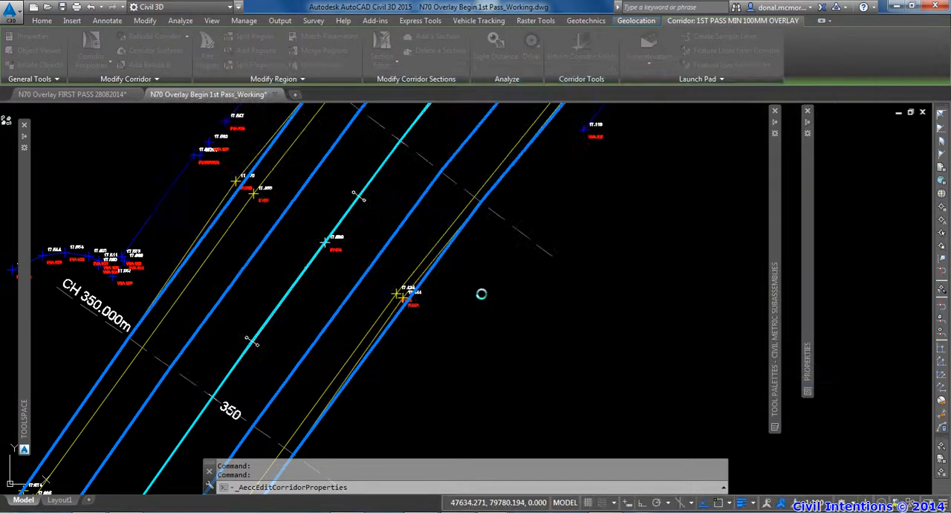
pyautogui.press('Escape')
pyautogui.press('Escape')
# Add the 1ST PASS MIN 100MM OVERLAY corridor and its surface to the sampled sources of the N70 section views
pyautogui.scroll(-5, 468, 279)
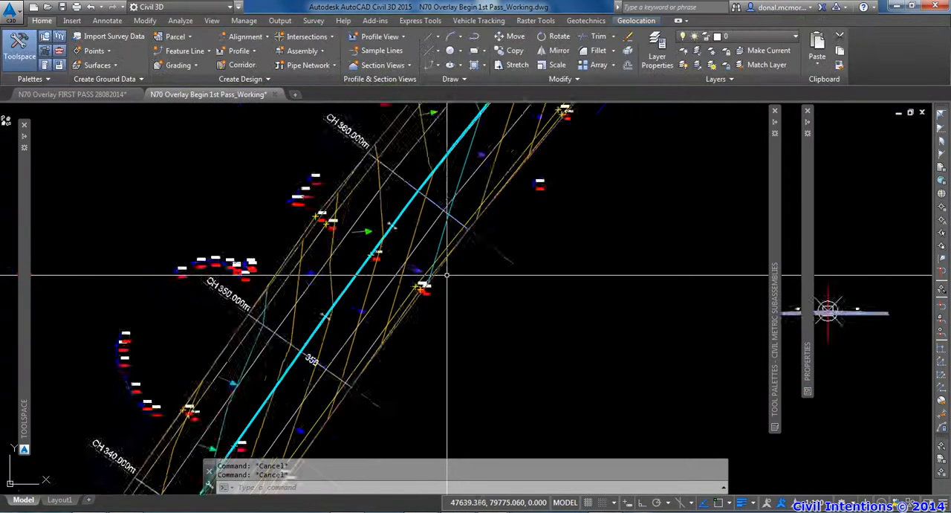
pyautogui.scroll(-4, 392, 312)
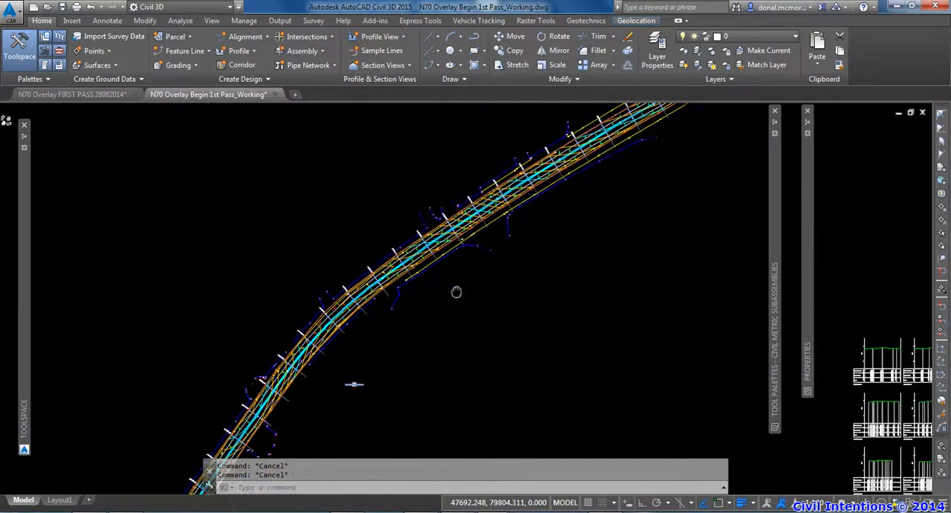
pyautogui.moveTo(667, 351); pyautogui.dragTo(427, 305, button='middle')
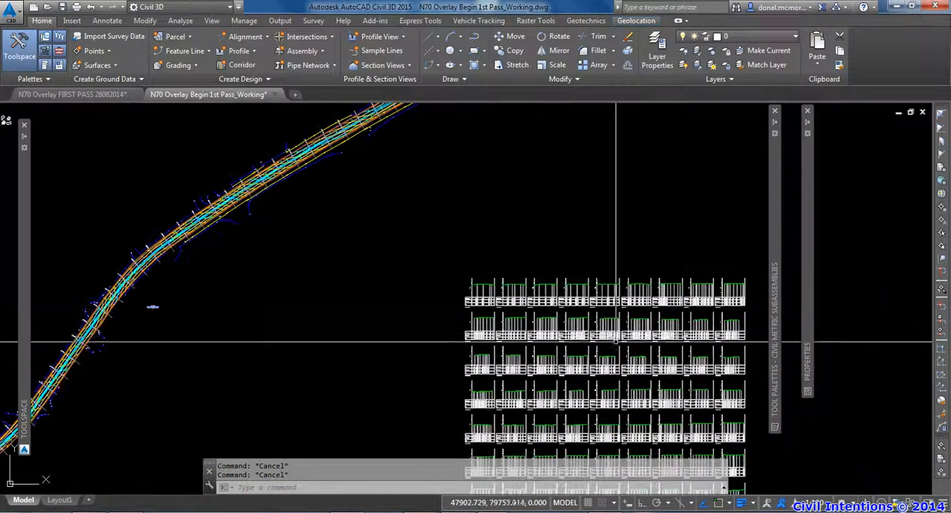
pyautogui.scroll(2, 613, 331)
pyautogui.scroll(2, 613, 331)
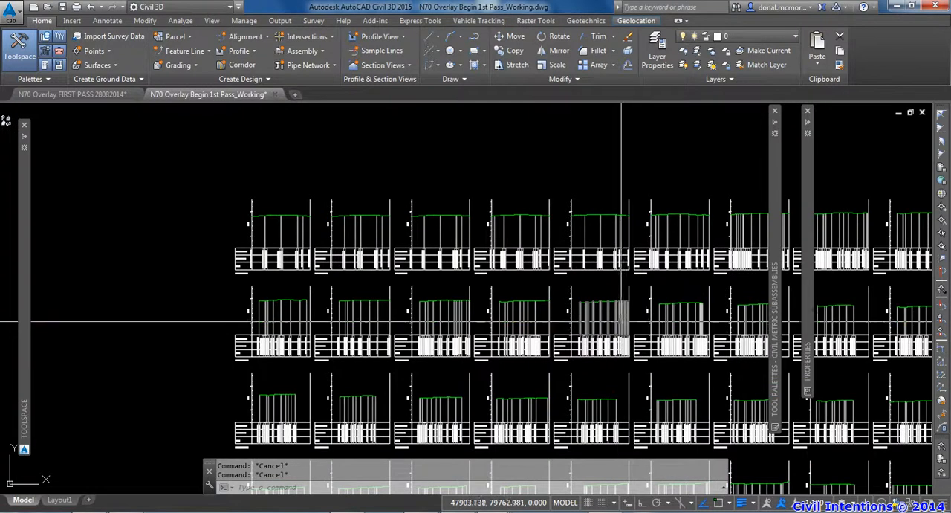
pyautogui.click(628, 292)
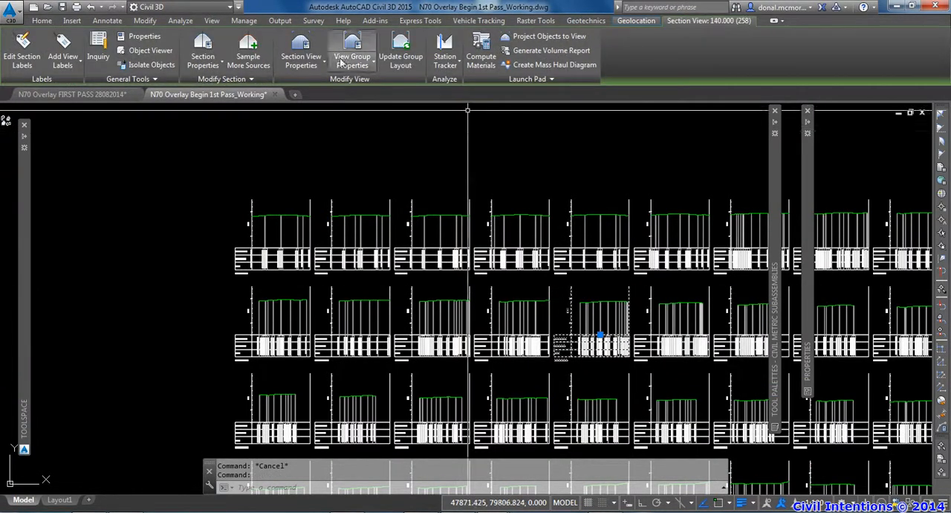
pyautogui.click(250, 56)
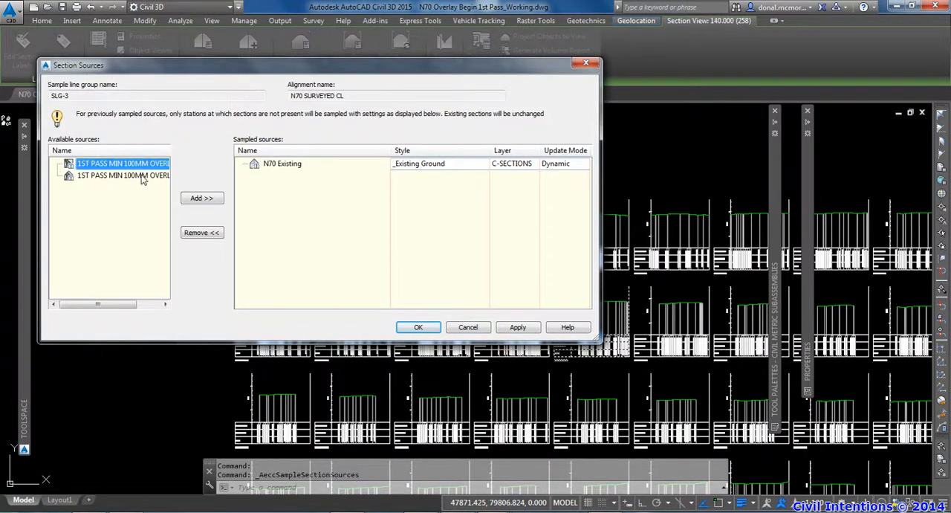
pyautogui.click(144, 176)
pyautogui.click(165, 166)
pyautogui.click(212, 199)
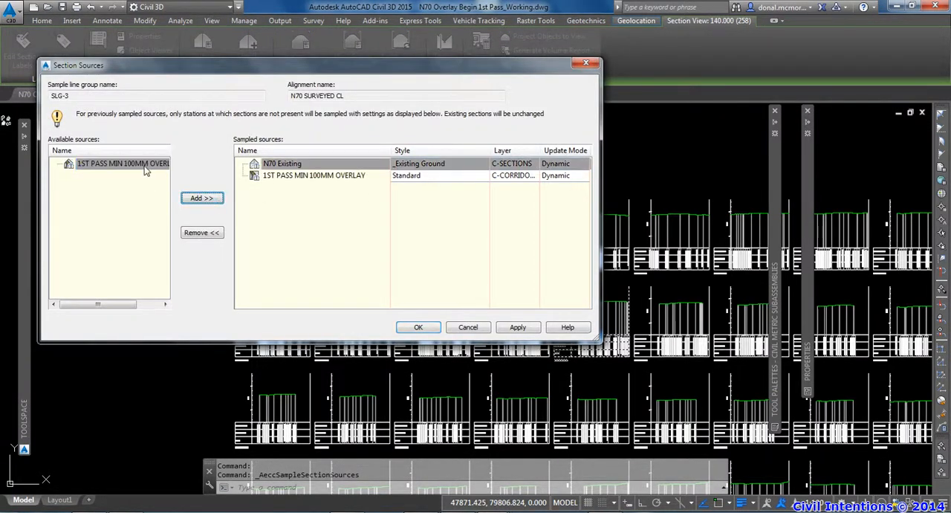
pyautogui.click(205, 200)
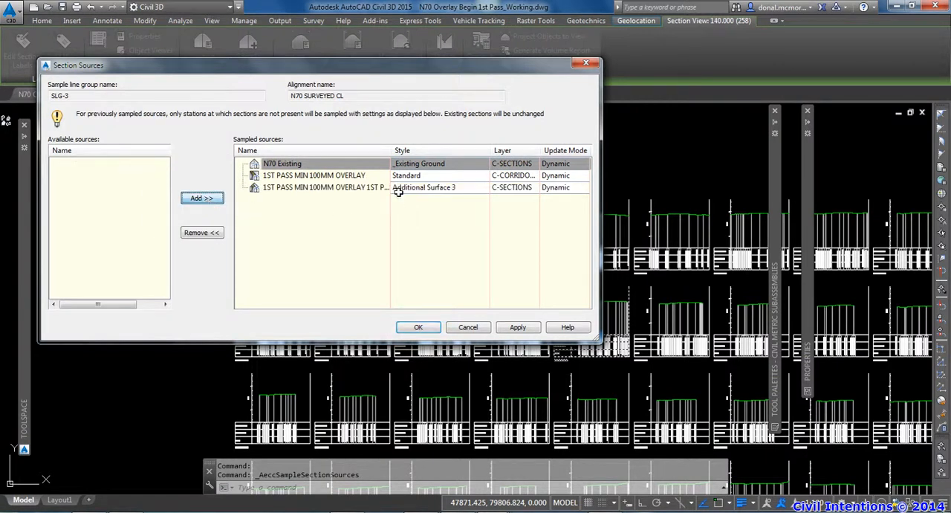
# Set the overlay surface's section style to Proposed Ground and apply the section sources
pyautogui.click(455, 187)
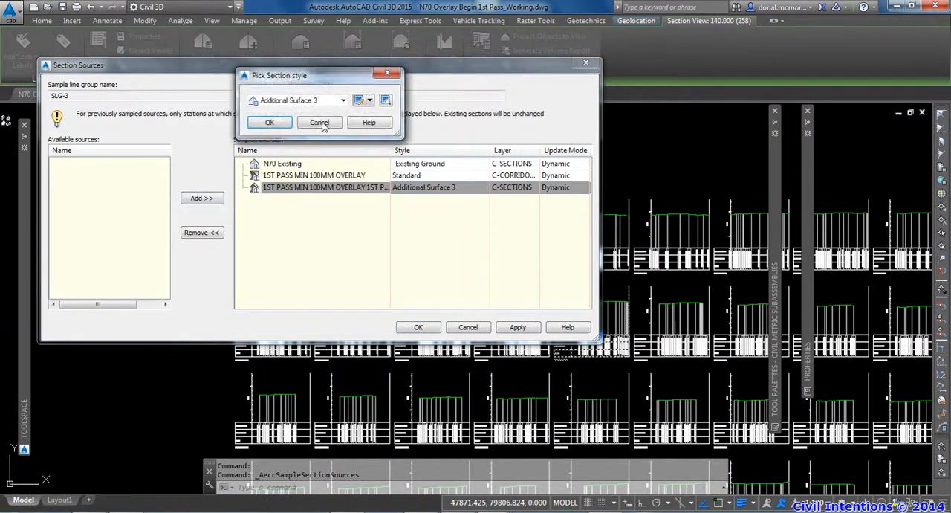
pyautogui.click(304, 102)
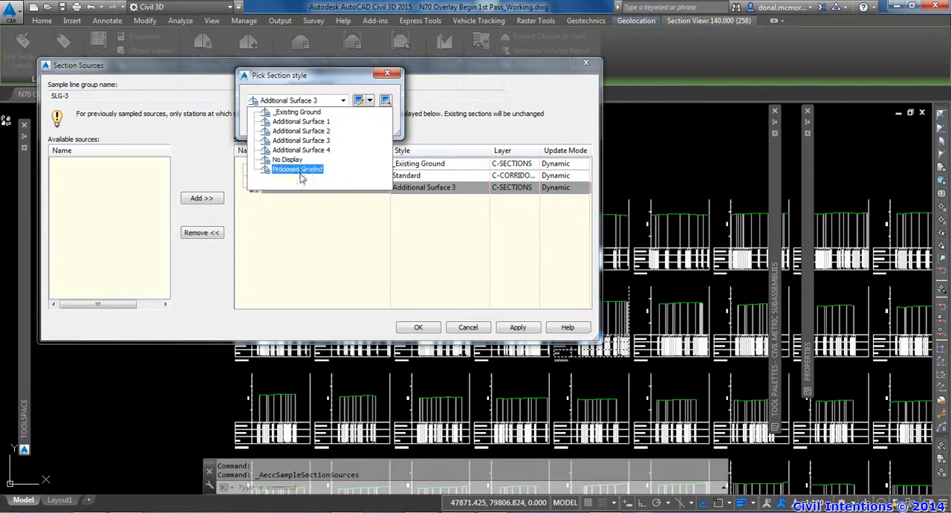
pyautogui.click(300, 170)
pyautogui.click(274, 125)
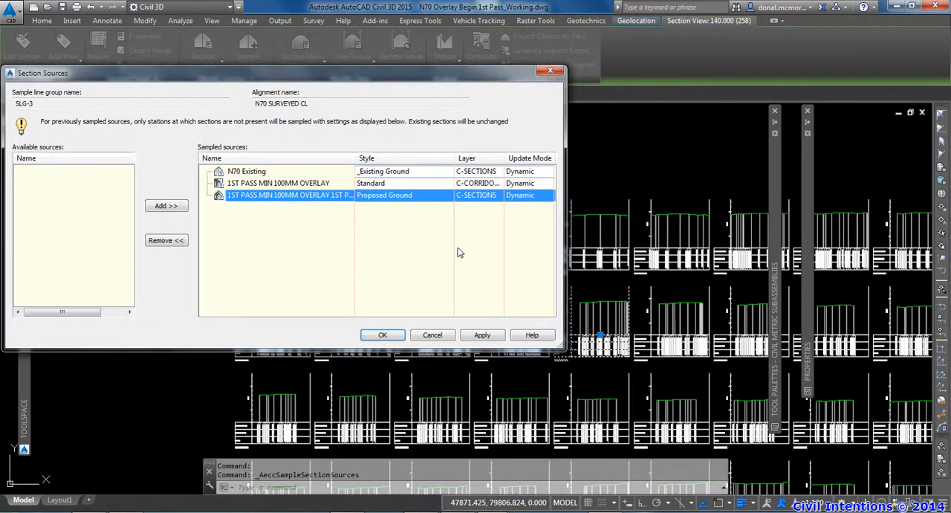
pyautogui.click(479, 335)
pyautogui.click(383, 335)
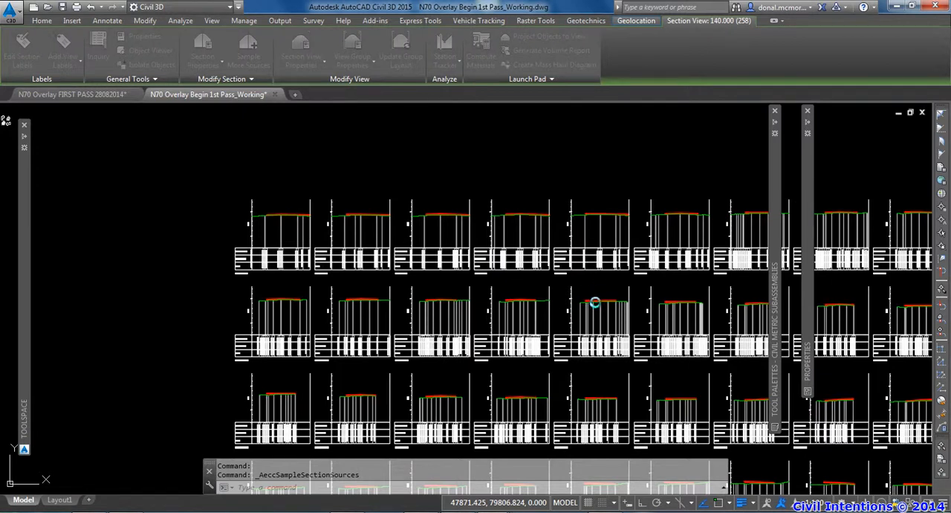
# Examine the overlay shape against the existing ground across the full section view at chainage 140
pyautogui.click(609, 295)
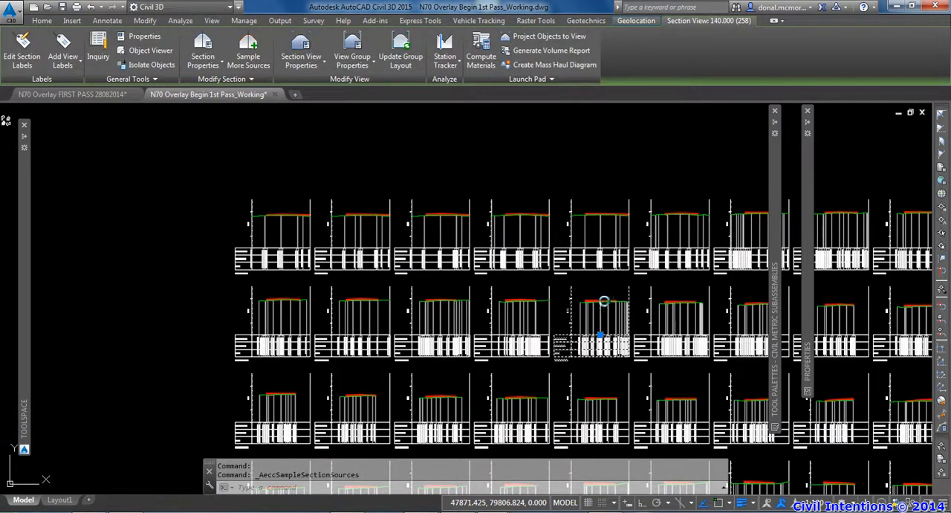
pyautogui.scroll(6, 613, 304)
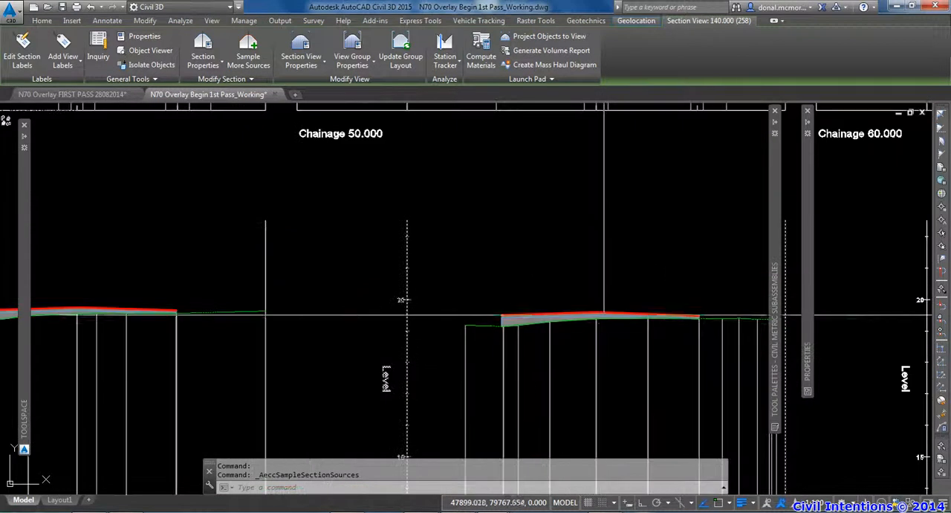
pyautogui.moveTo(532, 336); pyautogui.dragTo(428, 293, button='middle')
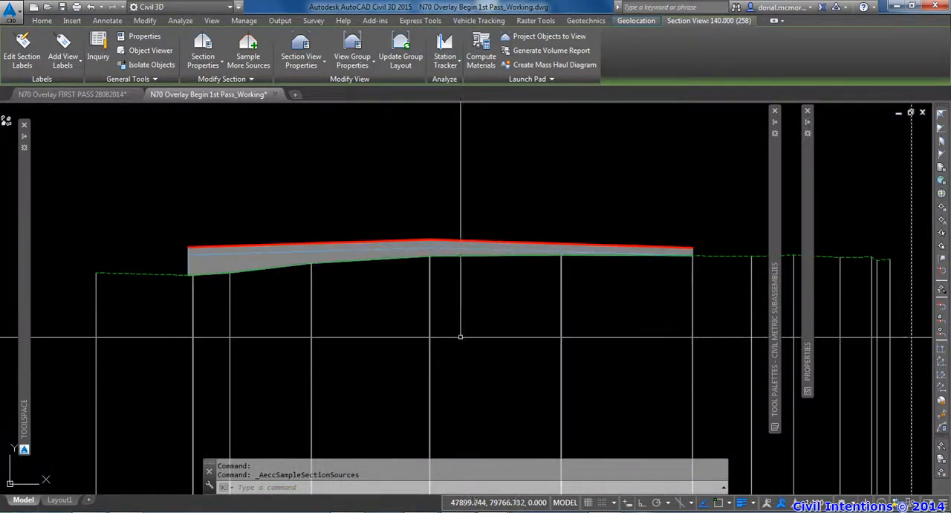
pyautogui.moveTo(367, 330); pyautogui.dragTo(380, 333, button='middle')
pyautogui.moveTo(384, 275); pyautogui.dragTo(277, 283, button='middle')
pyautogui.scroll(2, 244, 276)
pyautogui.scroll(-2, 337, 279)
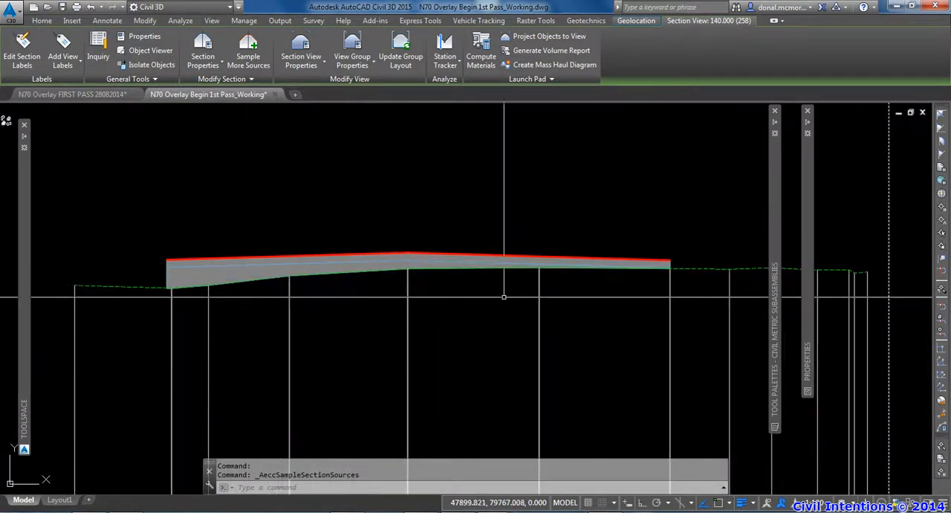
pyautogui.moveTo(547, 311); pyautogui.dragTo(499, 308, button='middle')
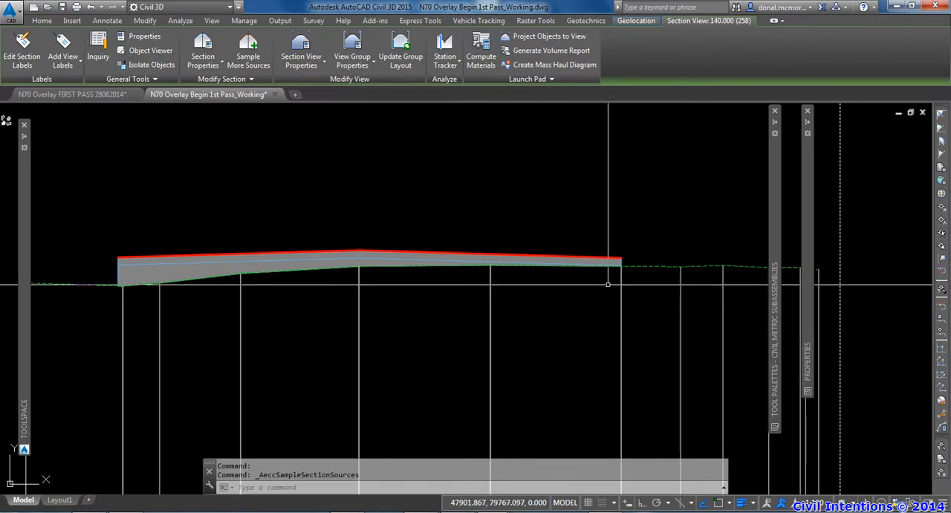
# Inspect the overlay depth above existing ground at the right and left edges of the chainage 140 section
pyautogui.scroll(5, 615, 273)
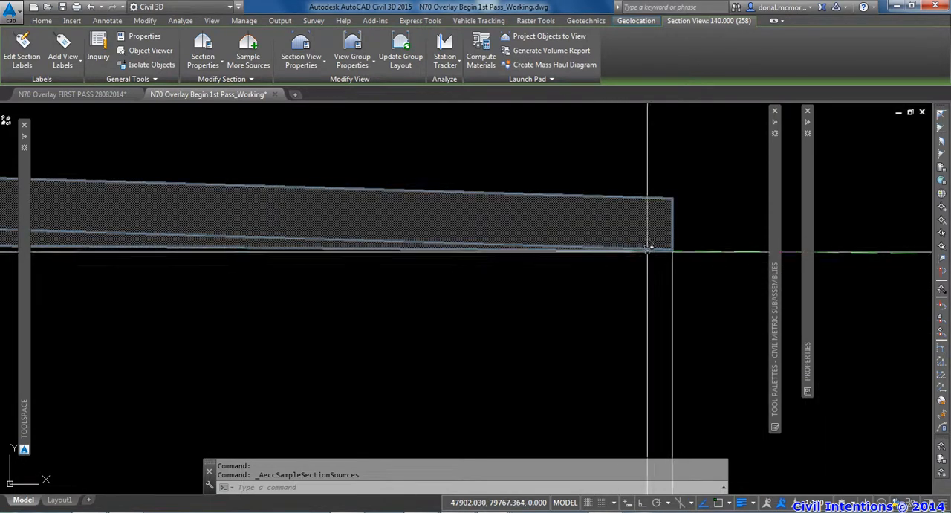
pyautogui.scroll(-4, 642, 265)
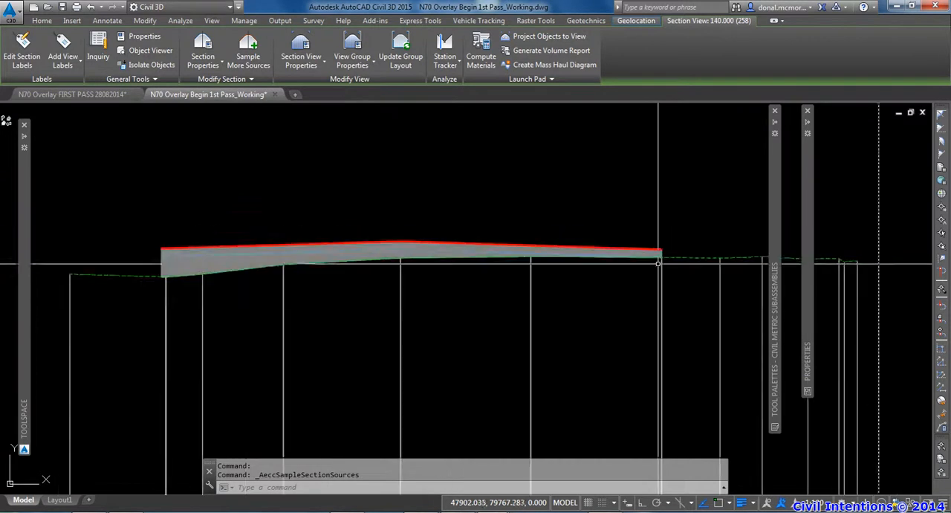
pyautogui.scroll(4, 632, 272)
pyautogui.scroll(2, 637, 259)
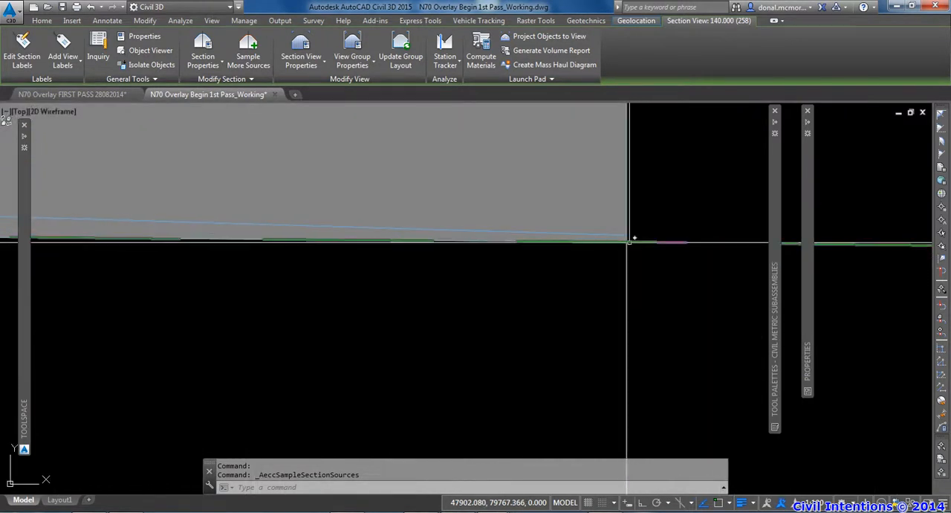
pyautogui.moveTo(652, 226); pyautogui.dragTo(625, 292, button='middle')
pyautogui.scroll(-2, 618, 222)
pyautogui.moveTo(617, 223); pyautogui.dragTo(615, 258, button='middle')
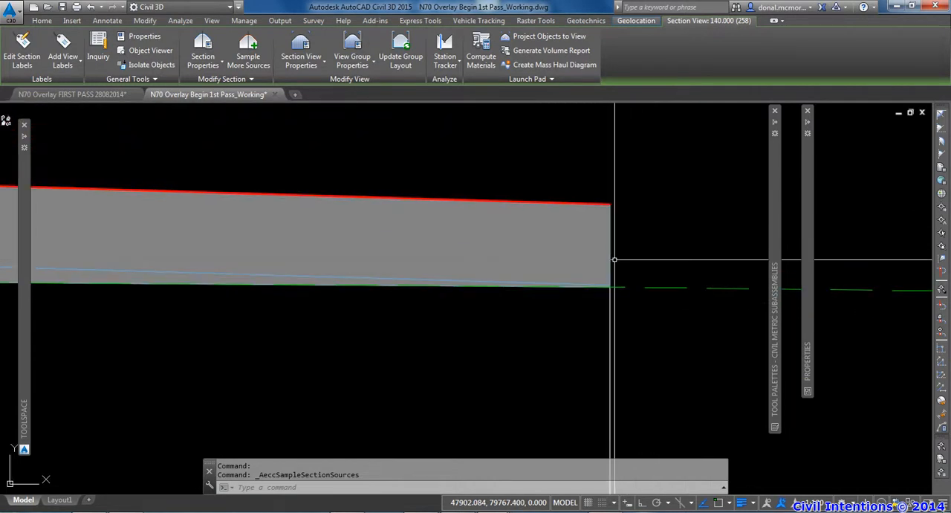
pyautogui.scroll(-3, 619, 244)
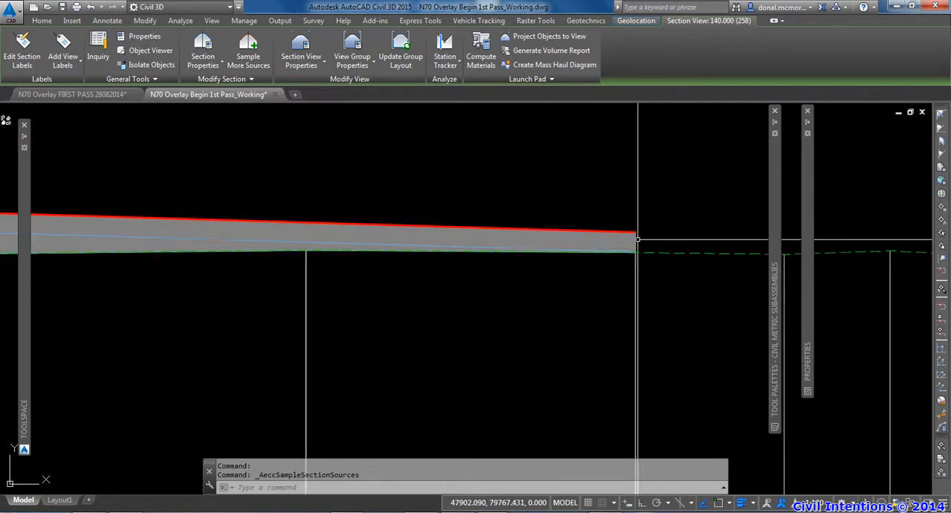
pyautogui.scroll(-2, 546, 255)
pyautogui.scroll(-2, 547, 254)
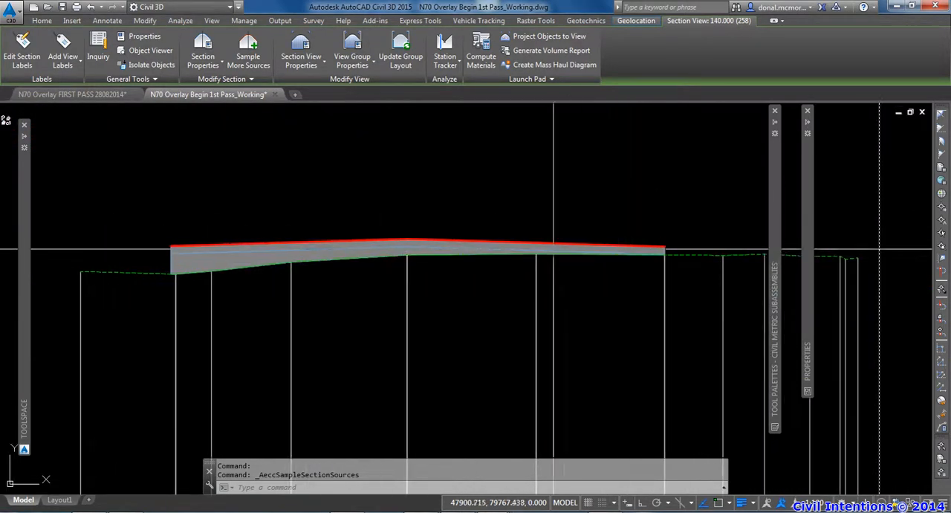
pyautogui.scroll(3, 416, 252)
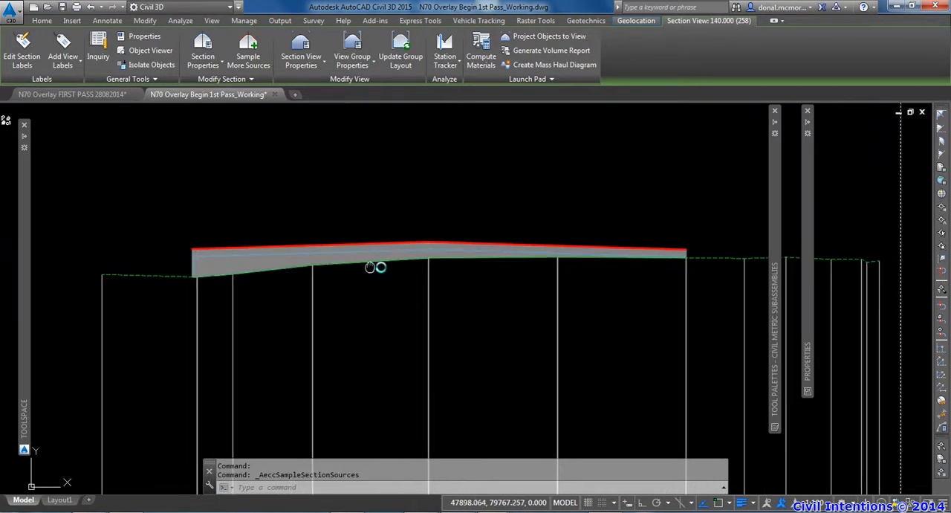
pyautogui.scroll(5, 396, 256)
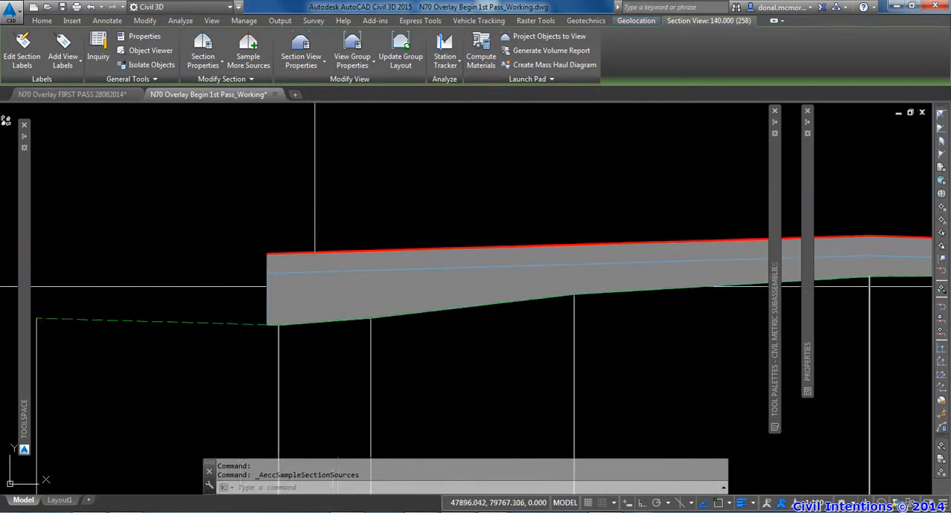
# Inspect the overlay and levelling layers between the proposed surface and existing ground near the left edge of the chainage 140 section
pyautogui.scroll(1, 279, 261)
pyautogui.scroll(-3, 250, 268)
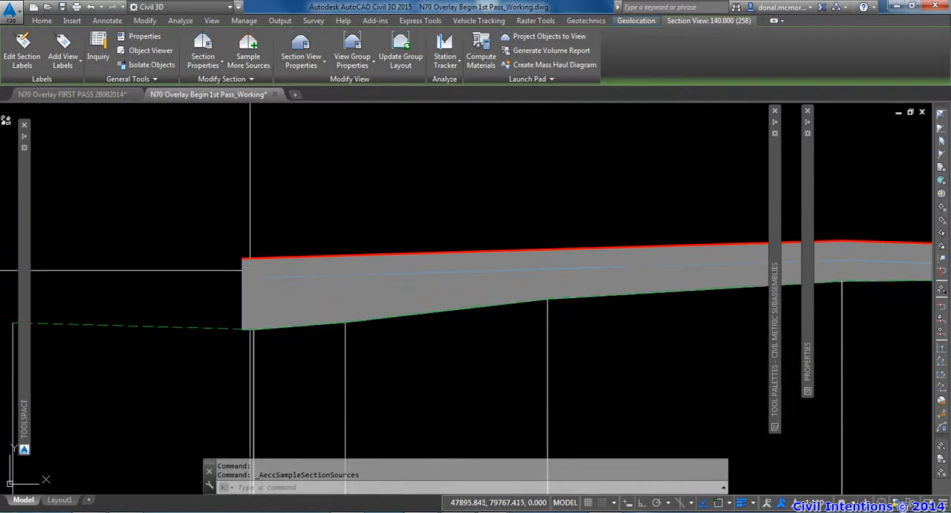
pyautogui.scroll(-3, 274, 296)
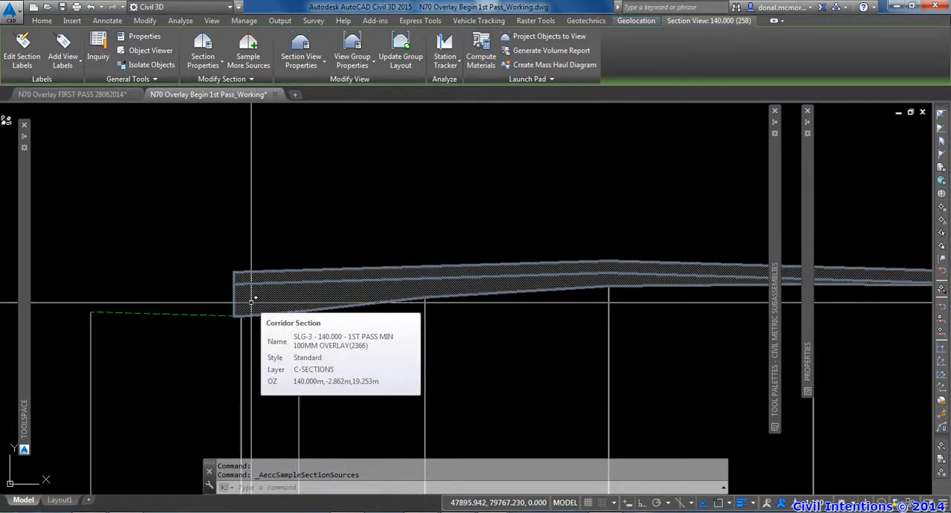
pyautogui.scroll(-5, 260, 297)
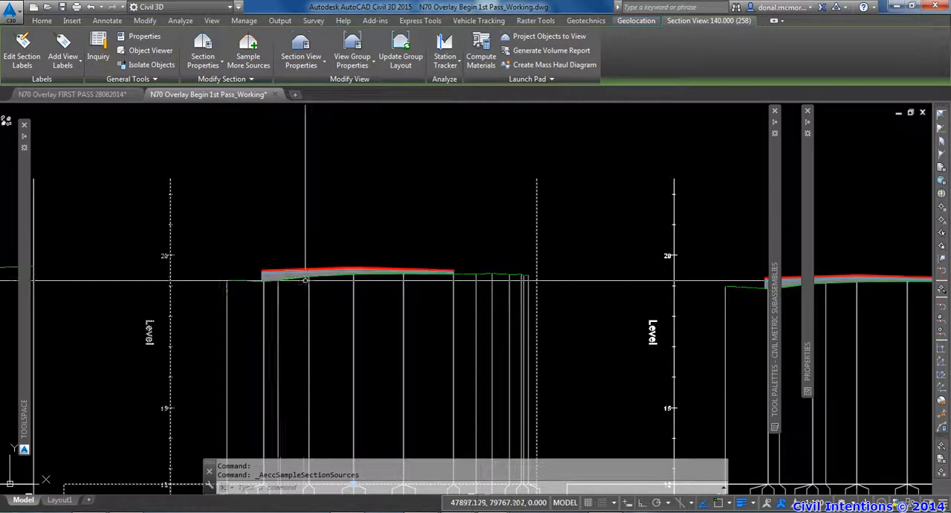
pyautogui.scroll(4, 333, 290)
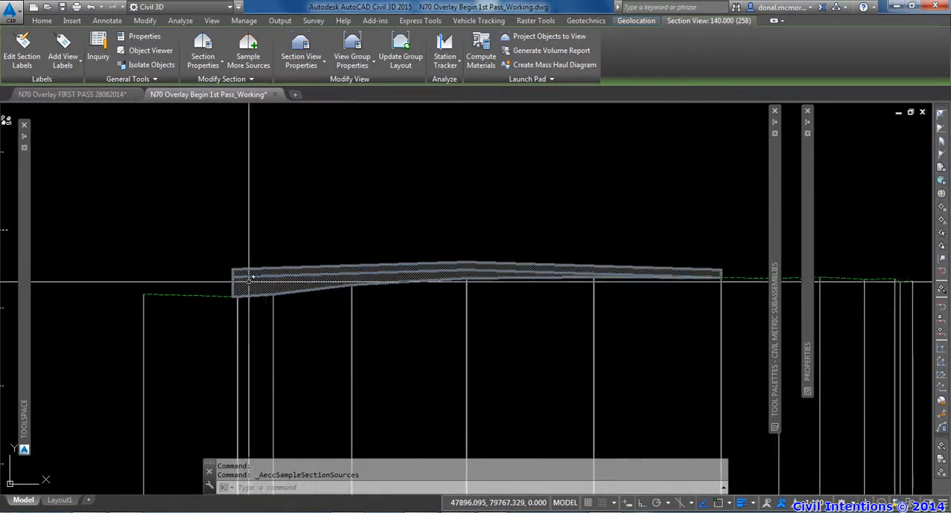
pyautogui.scroll(-2, 325, 274)
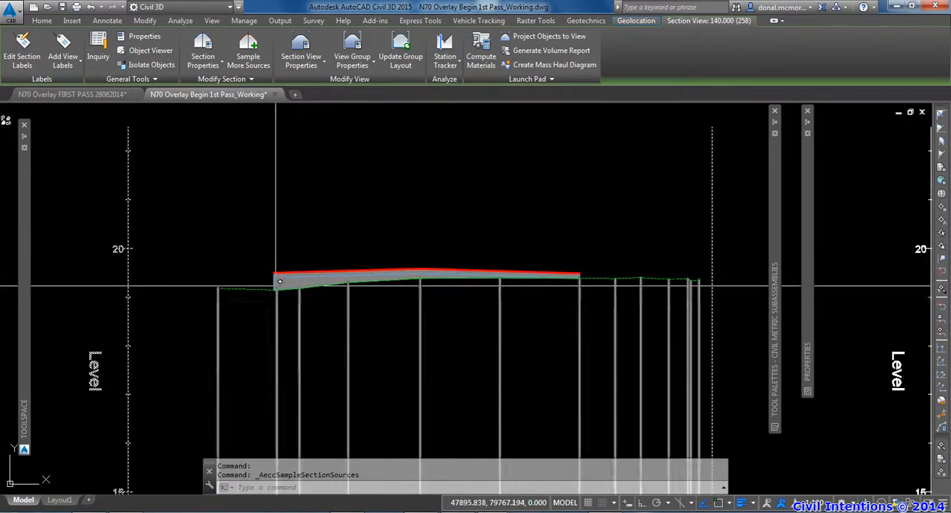
pyautogui.scroll(3, 277, 281)
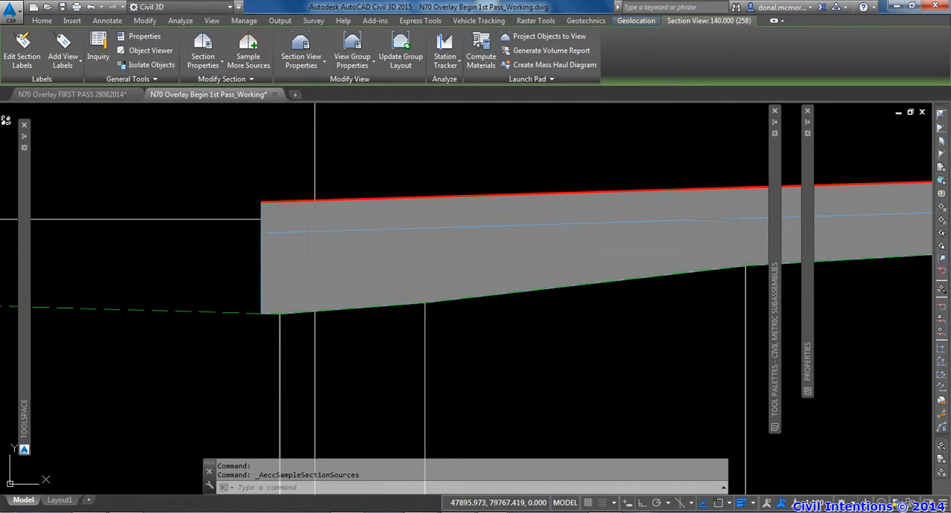
pyautogui.scroll(-5, 315, 219)
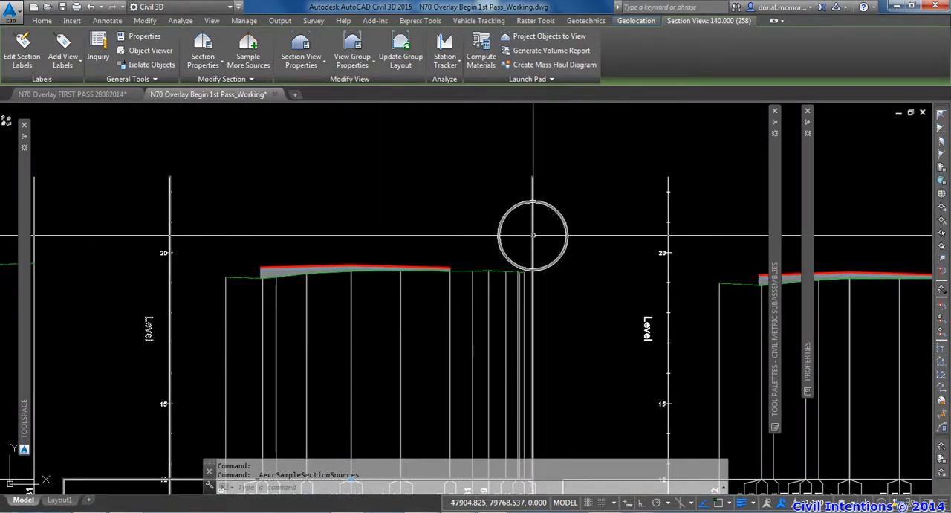
# In the section view group properties, create a code set style named MILL AND OVERLAY for the 1ST PASS MIN 100MM OVERLAY corridor
pyautogui.click(358, 69)
pyautogui.click(371, 142)
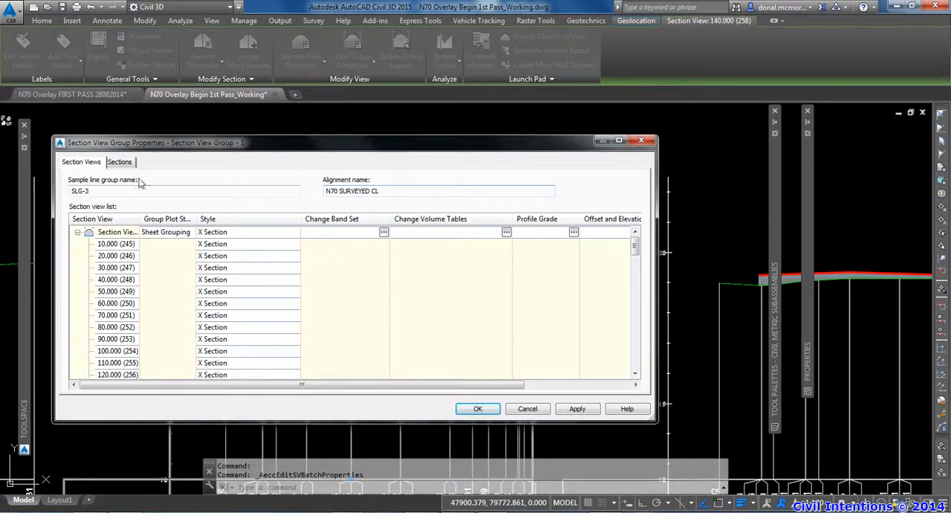
pyautogui.click(118, 163)
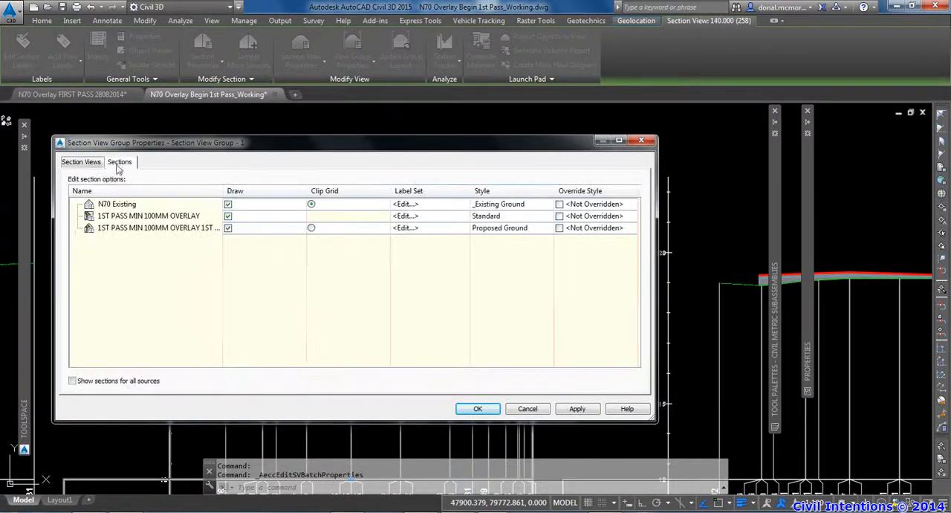
pyautogui.click(508, 216)
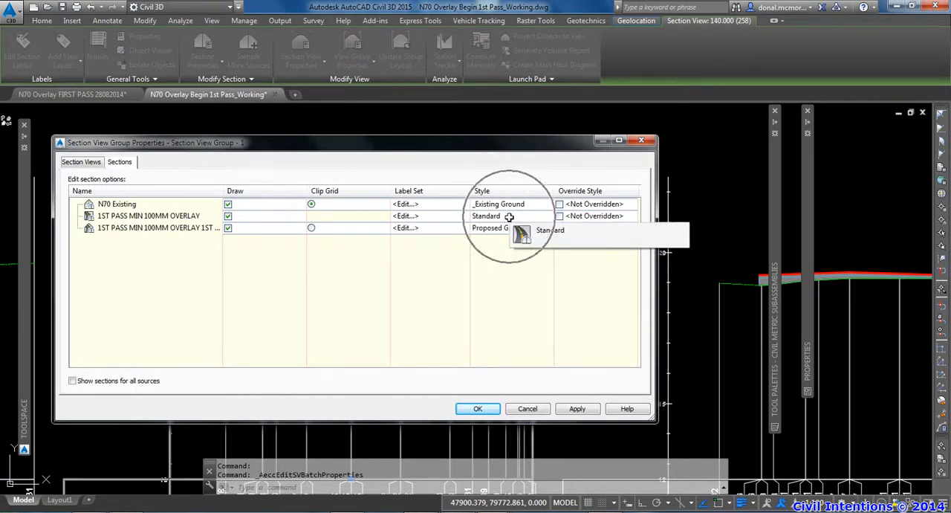
pyautogui.click(176, 216)
pyautogui.click(514, 217)
pyautogui.click(369, 100)
pyautogui.click(394, 115)
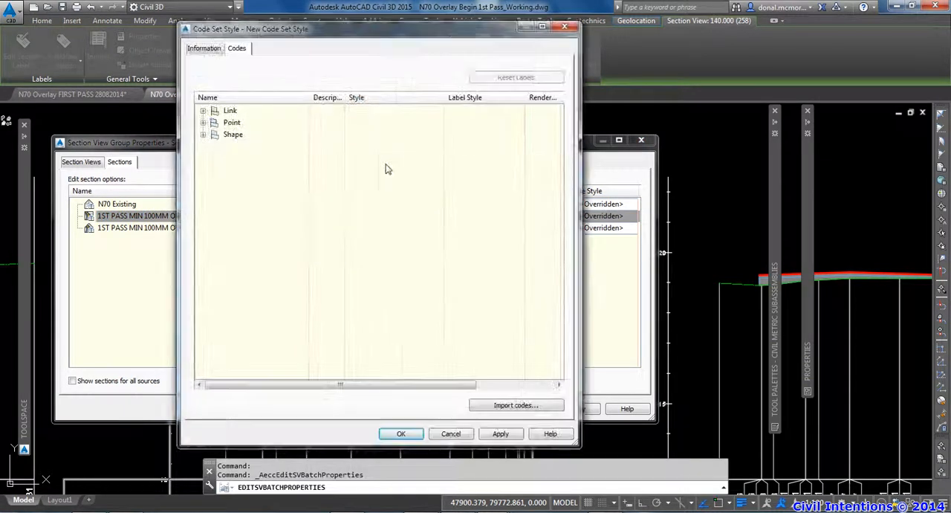
pyautogui.click(205, 50)
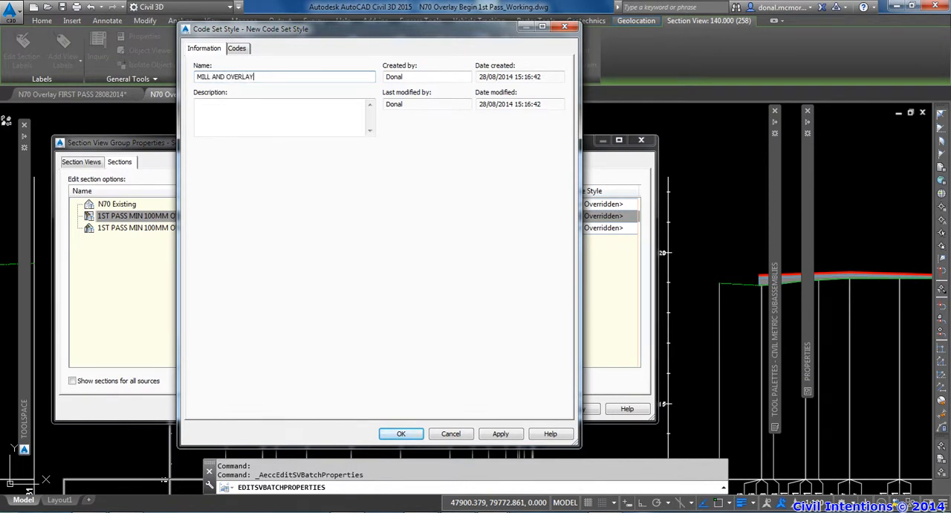
# Import codes from the overlay assembly into the MILL AND OVERLAY code set and expand its link, point and shape codes
pyautogui.click(237, 50)
pyautogui.click(523, 407)
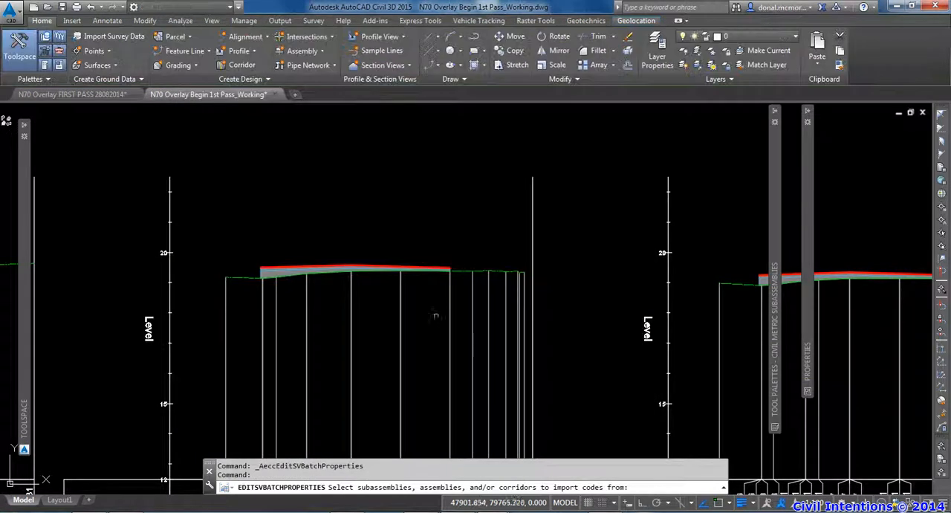
pyautogui.scroll(-15, 435, 310)
pyautogui.scroll(12, 437, 311)
pyautogui.click(379, 322)
pyautogui.click(276, 251)
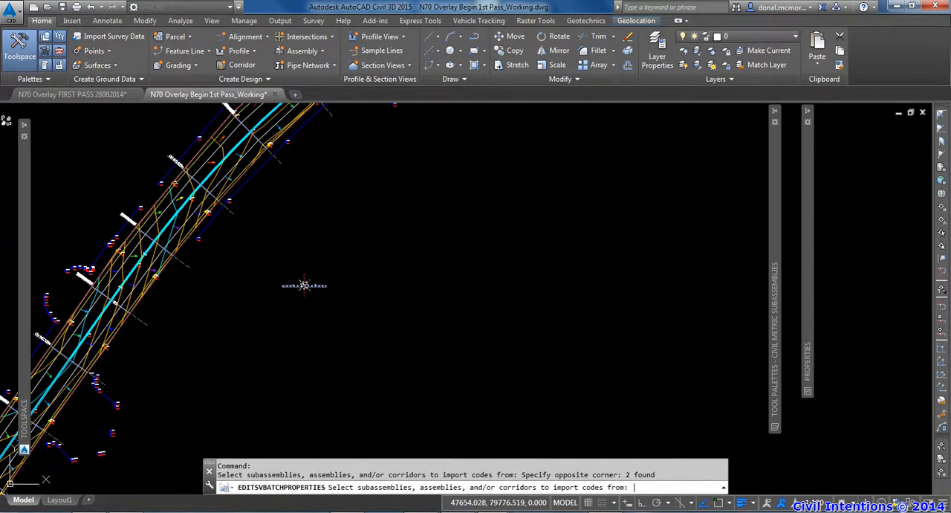
pyautogui.press('Return')
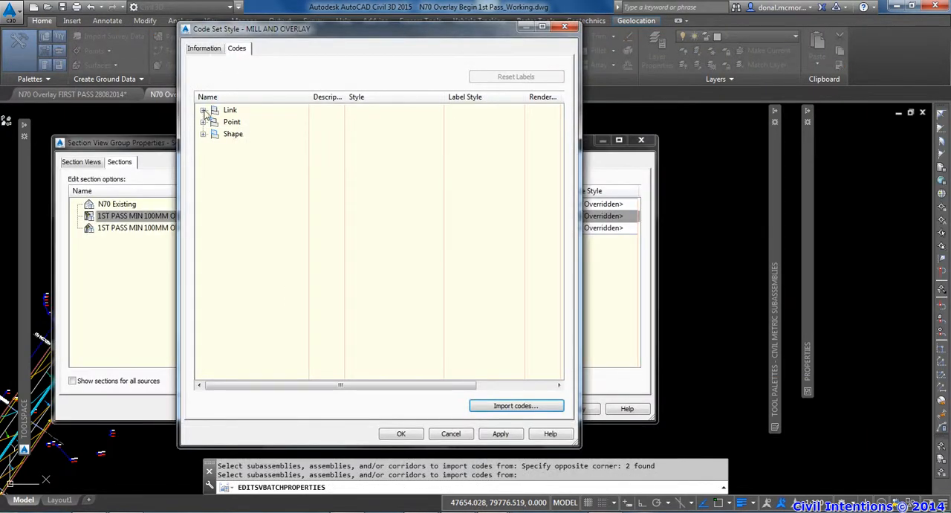
pyautogui.click(202, 110)
pyautogui.click(204, 193)
pyautogui.click(203, 277)
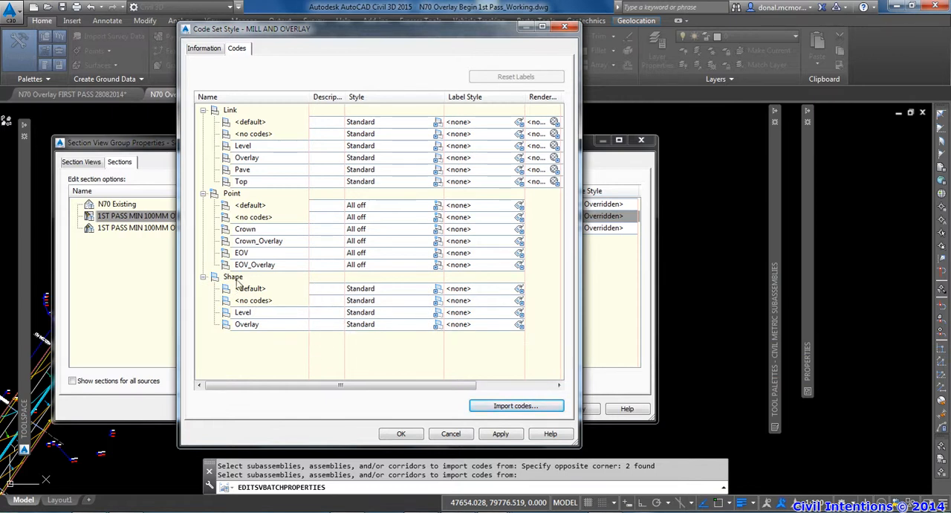
# Set the style of the Overlay shape code to Colours_Dark Green (104)
pyautogui.click(236, 277)
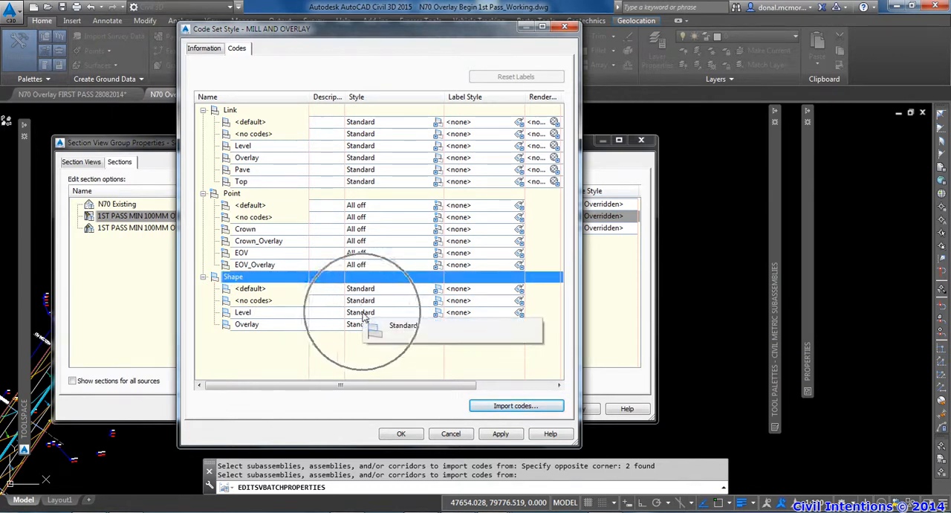
pyautogui.click(259, 314)
pyautogui.click(248, 326)
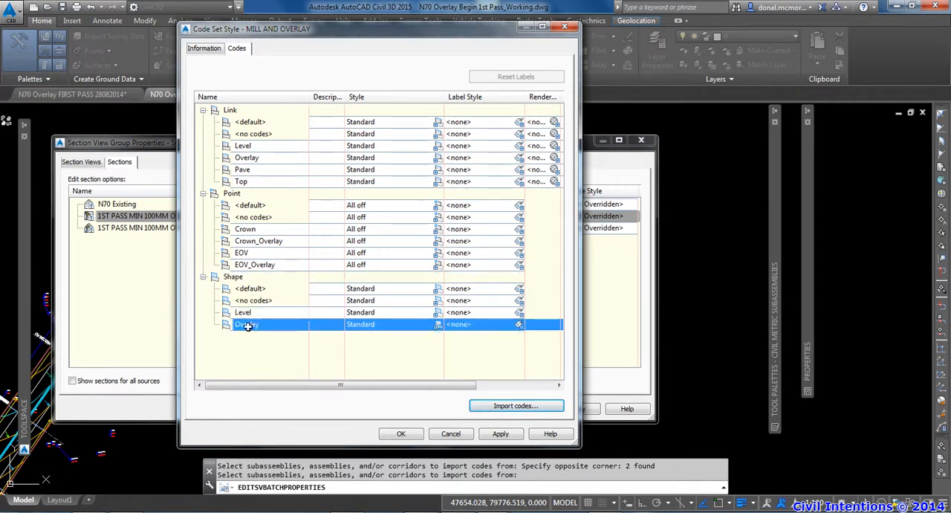
pyautogui.click(438, 326)
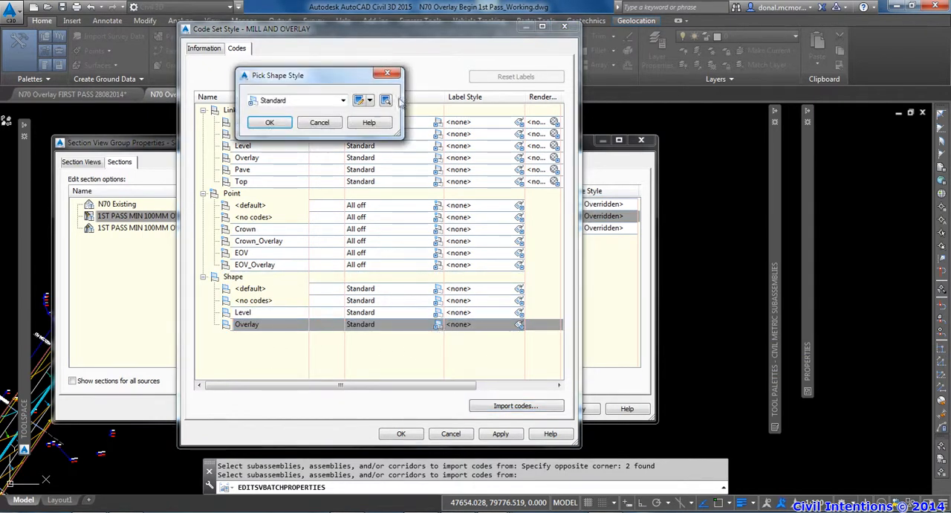
pyautogui.click(340, 101)
pyautogui.scroll(10, 331, 124)
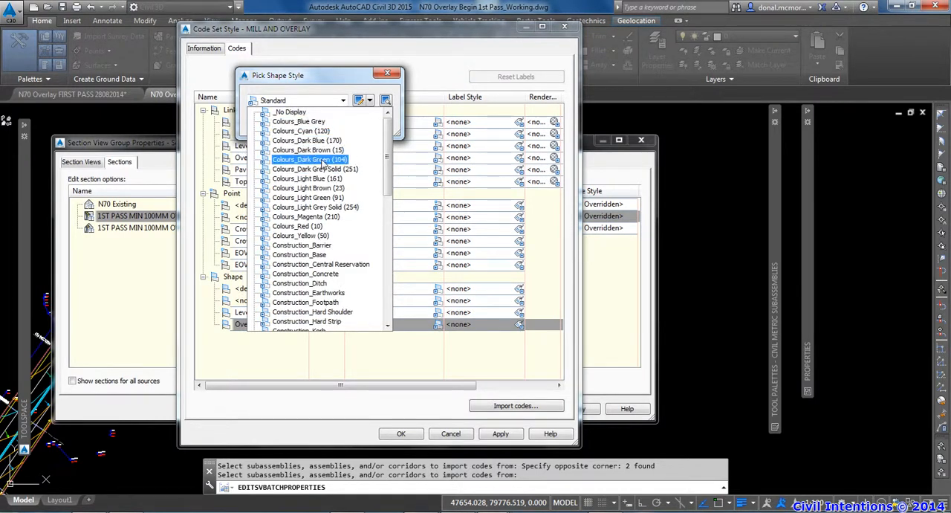
pyautogui.click(323, 160)
pyautogui.click(273, 124)
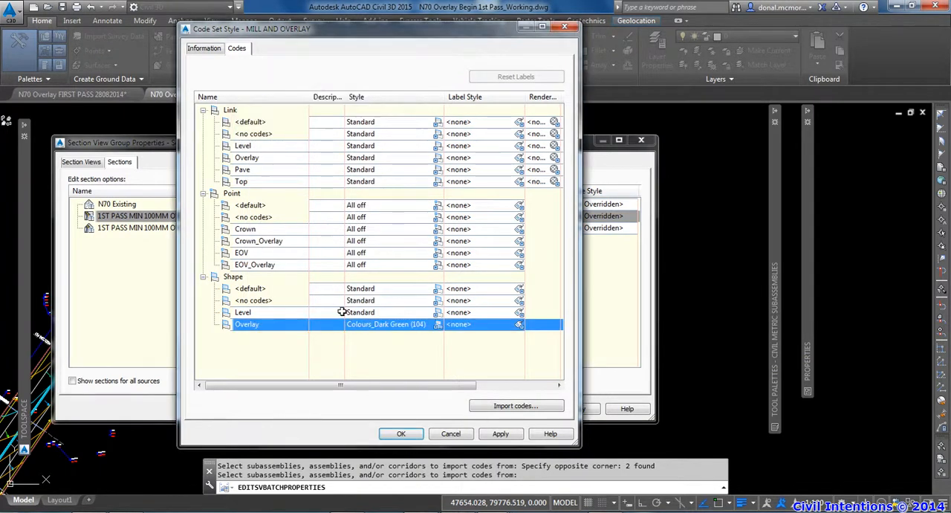
# Set the style of the Level shape code to Colours_Light Blue (161)
pyautogui.click(362, 312)
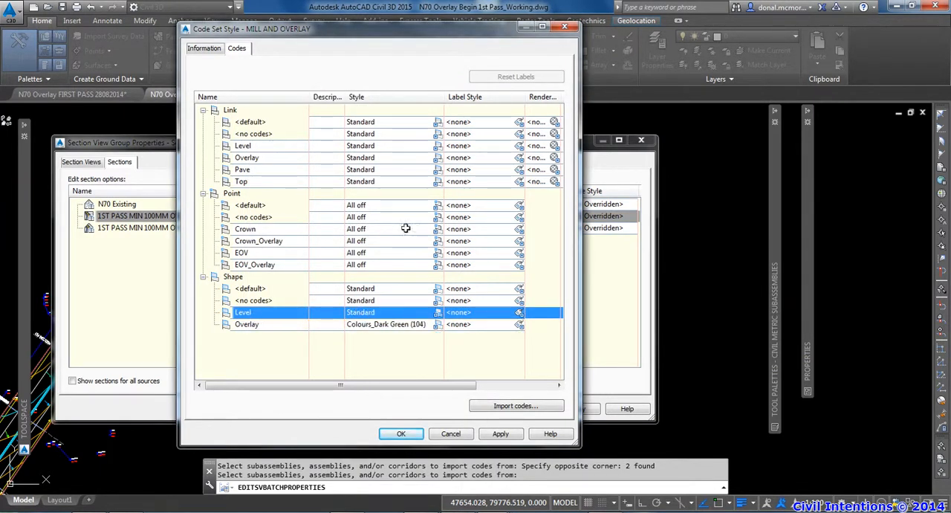
pyautogui.click(437, 312)
pyautogui.click(343, 100)
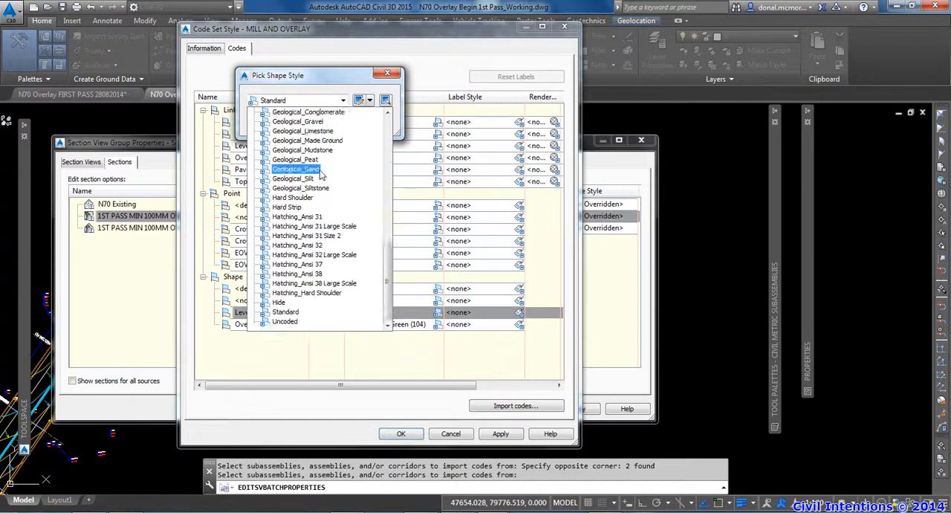
pyautogui.scroll(8, 338, 195)
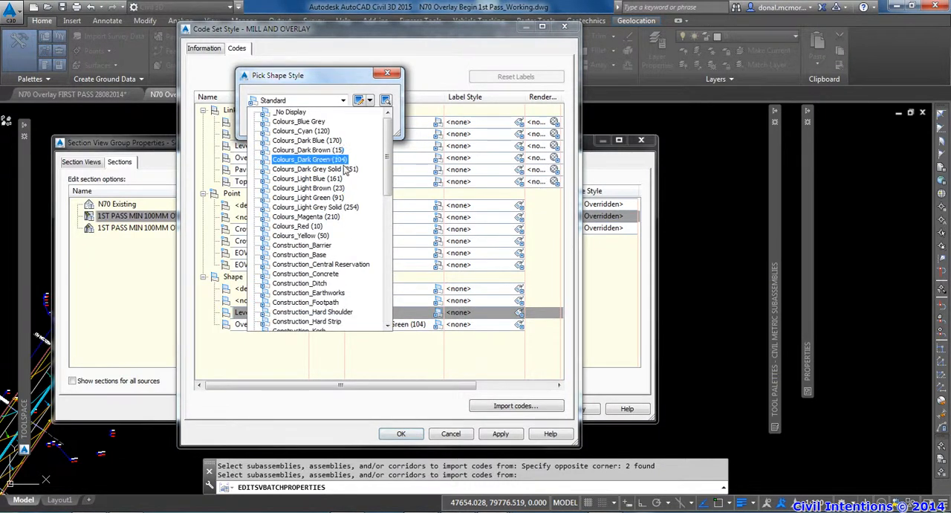
pyautogui.click(325, 180)
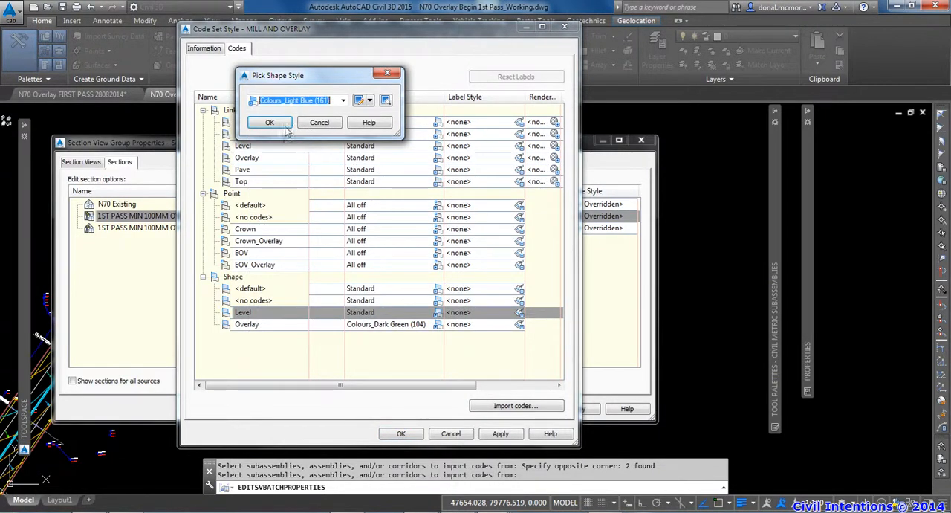
pyautogui.click(282, 126)
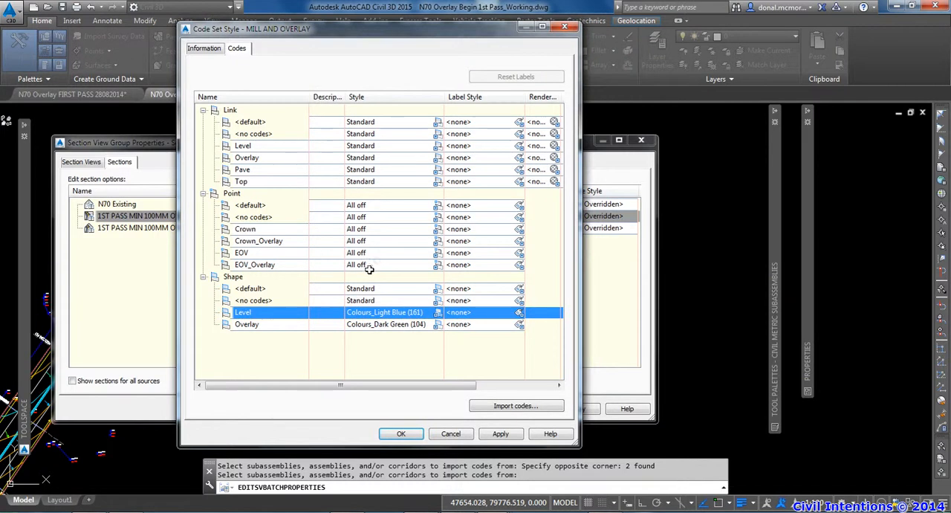
# Assign the Percent Slopes label style to the Top link code
pyautogui.click(253, 182)
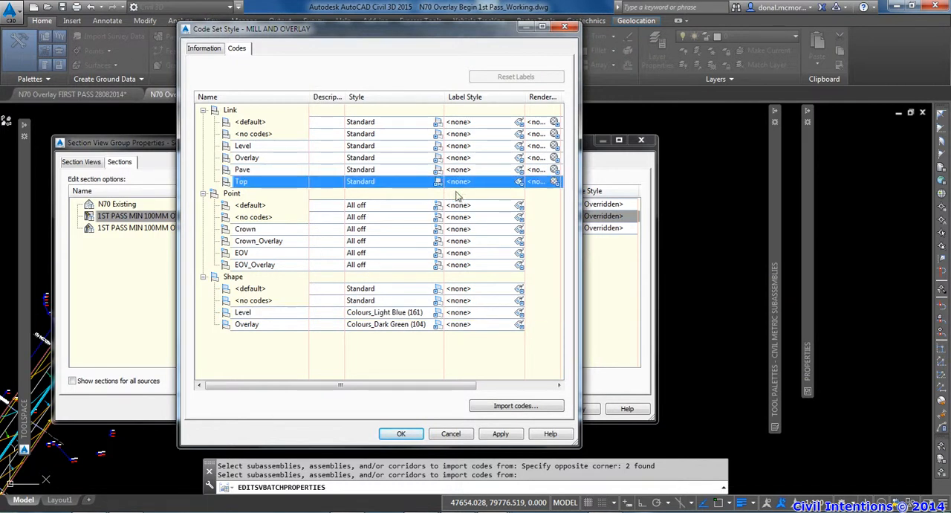
pyautogui.click(519, 182)
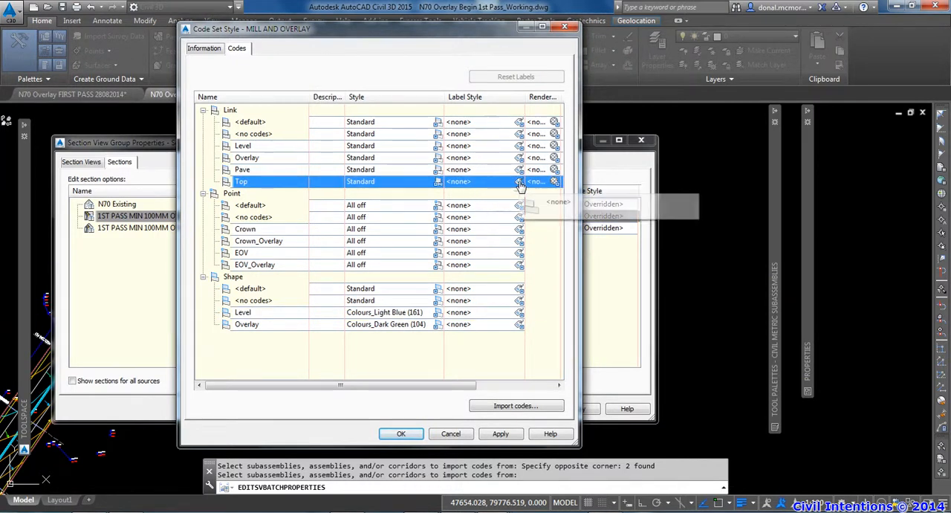
pyautogui.click(332, 96)
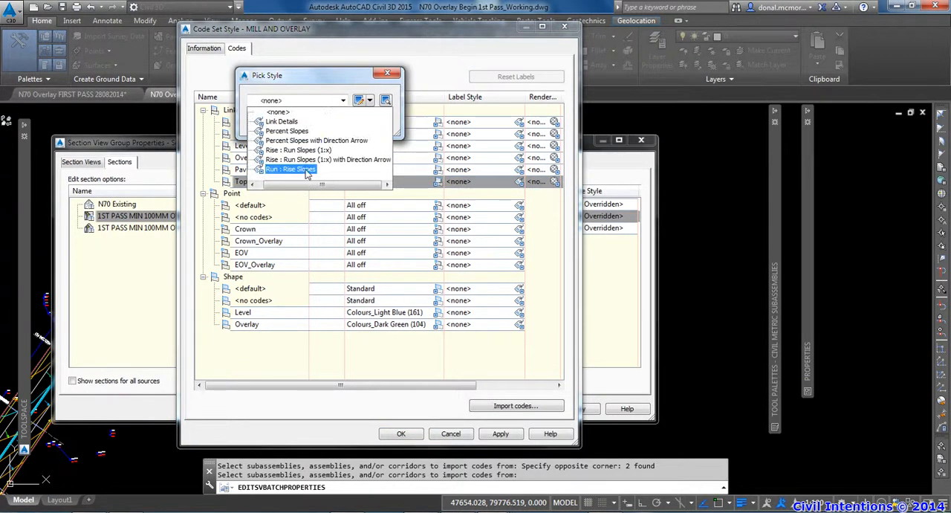
pyautogui.click(287, 131)
pyautogui.click(260, 122)
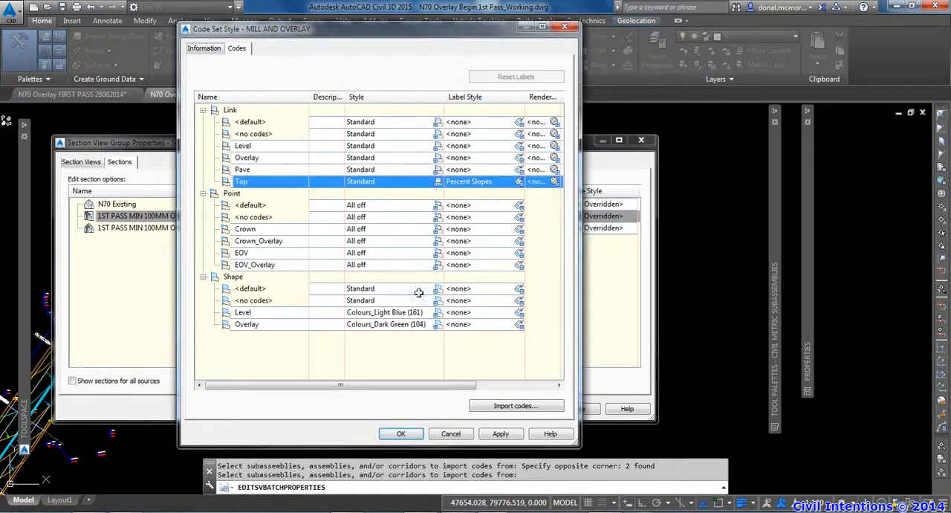
# Save the MILL AND OVERLAY code set, assign it to the corridor section and apply the view group properties
pyautogui.click(402, 434)
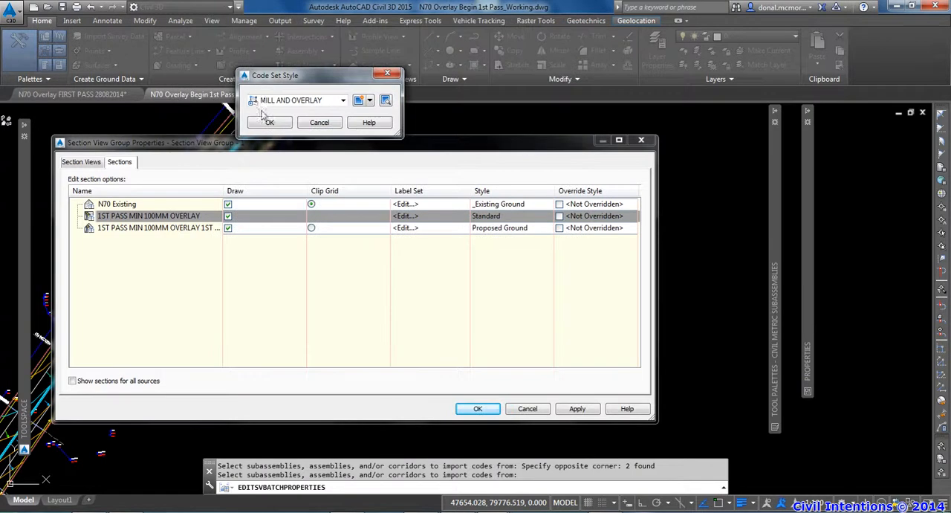
pyautogui.click(270, 121)
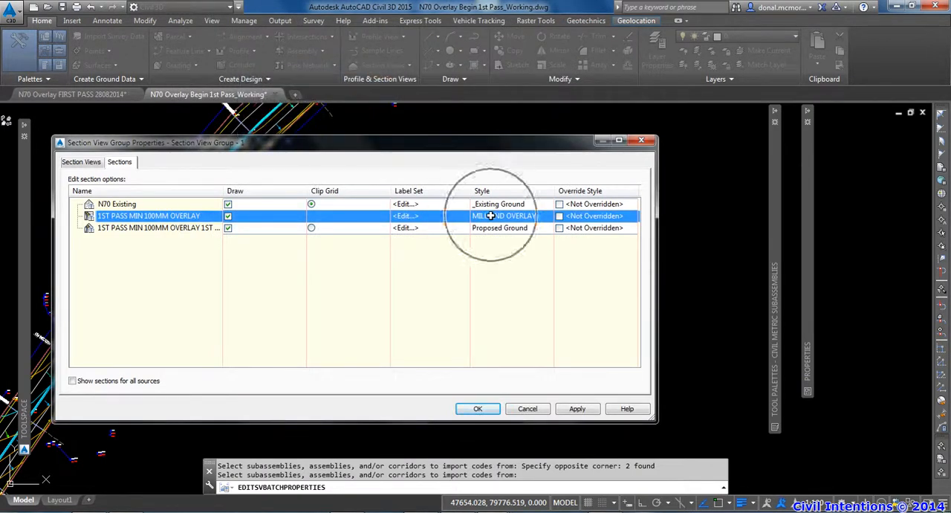
pyautogui.click(479, 409)
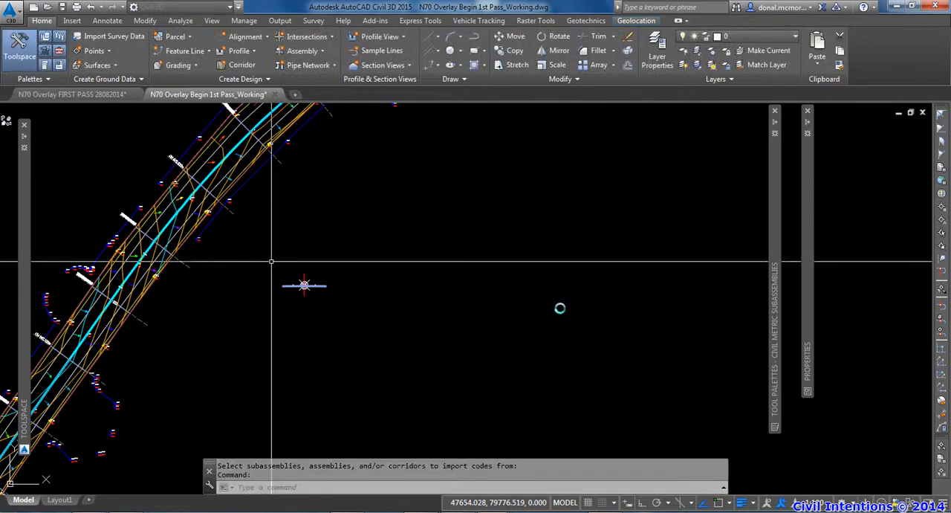
# Examine the shape colours and crossfall labels on an overlay cross section among the section views
pyautogui.scroll(-5, 555, 308)
pyautogui.press('Escape')
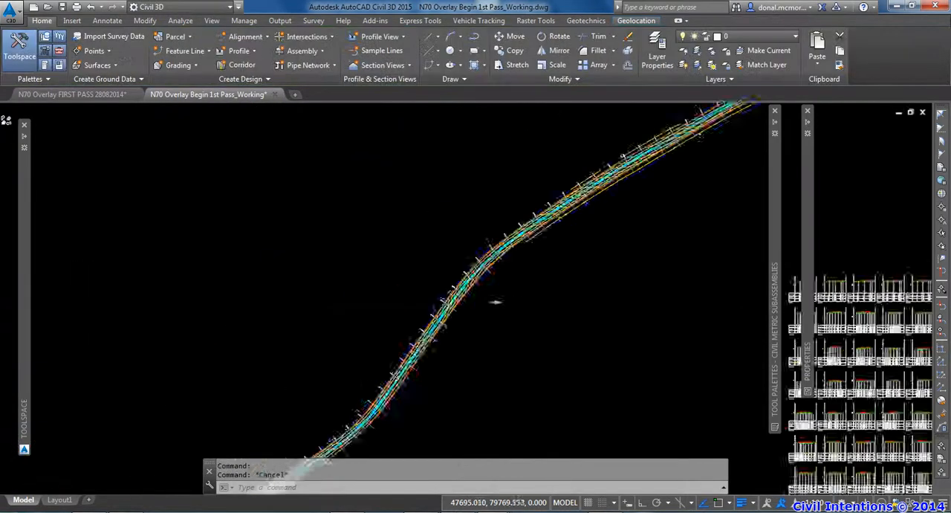
pyautogui.scroll(8, 592, 304)
pyautogui.moveTo(671, 328); pyautogui.dragTo(598, 334, button='middle')
pyautogui.scroll(6, 548, 272)
pyautogui.moveTo(505, 275); pyautogui.dragTo(517, 314, button='middle')
pyautogui.scroll(6, 518, 314)
pyautogui.moveTo(556, 349); pyautogui.dragTo(412, 314, button='middle')
pyautogui.moveTo(562, 319); pyautogui.dragTo(512, 334, button='middle')
pyautogui.moveTo(394, 334); pyautogui.dragTo(453, 348, button='middle')
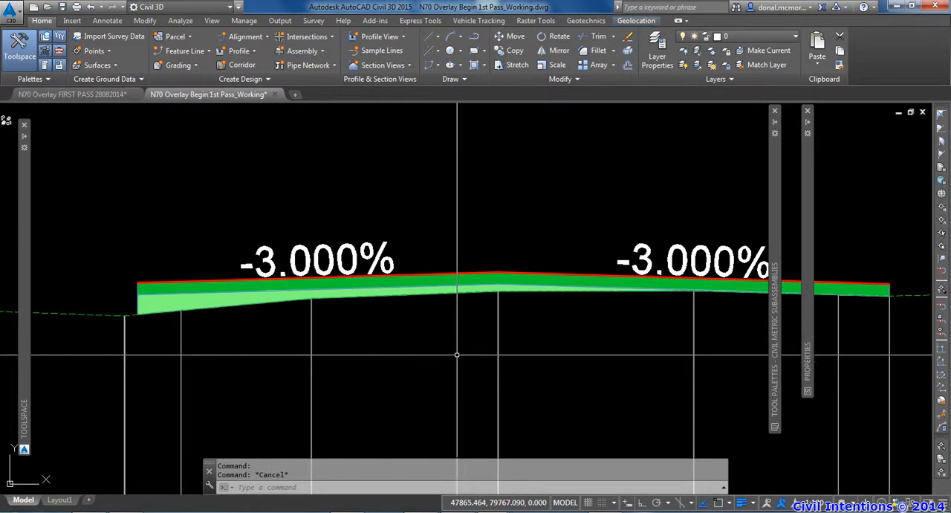
# Compare the overlay and level regulating shapes and their crossfall percentages across several chainages, including an overview of the full section view array
pyautogui.scroll(-2, 401, 334)
pyautogui.scroll(4, 276, 308)
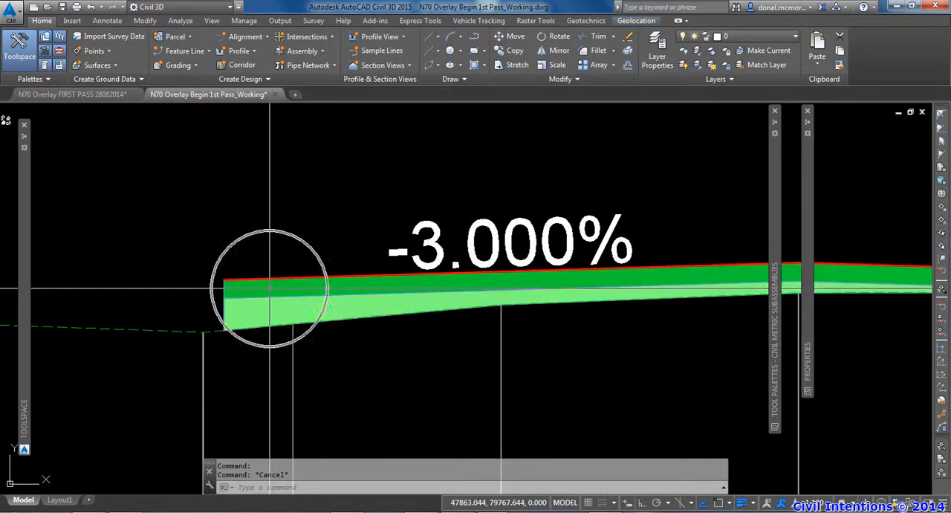
pyautogui.scroll(-10, 402, 279)
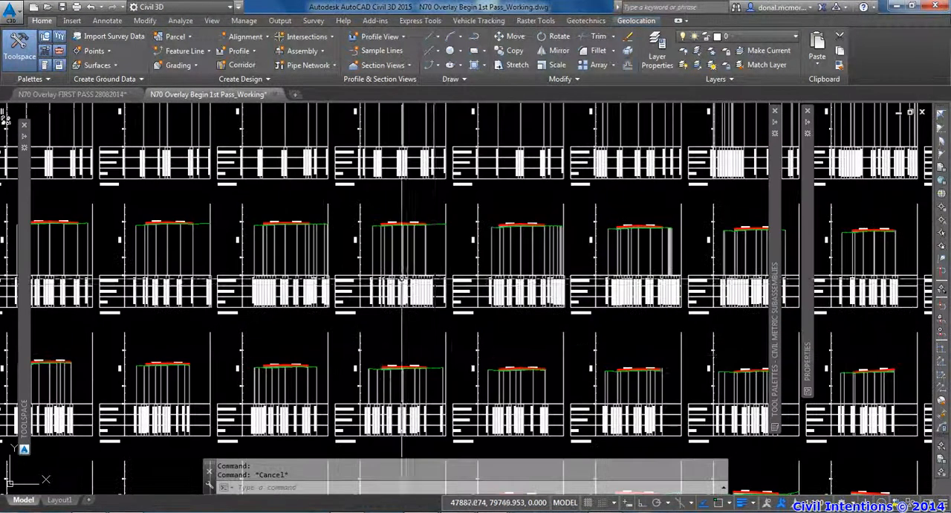
pyautogui.moveTo(402, 278); pyautogui.dragTo(358, 275, button='middle')
pyautogui.moveTo(443, 314); pyautogui.dragTo(431, 278, button='middle')
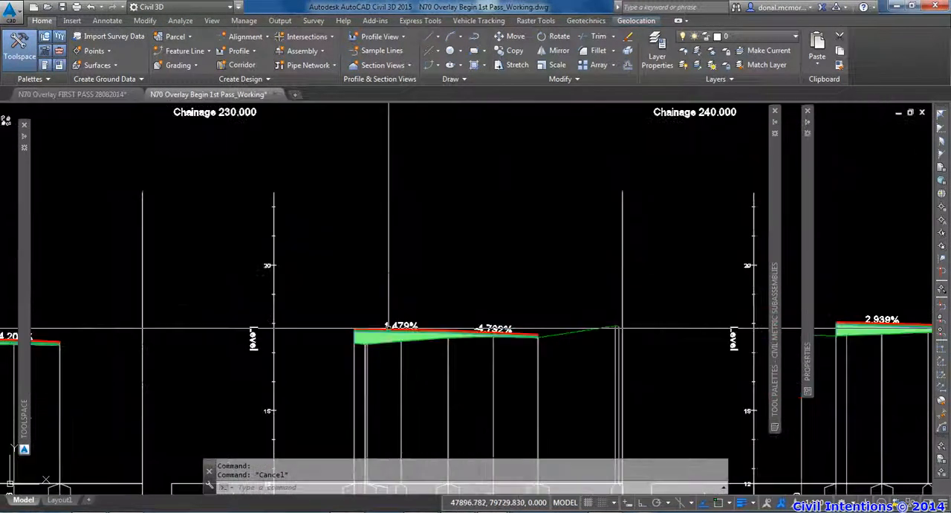
pyautogui.scroll(9, 394, 325)
pyautogui.scroll(-6, 433, 341)
pyautogui.moveTo(440, 338); pyautogui.dragTo(329, 322, button='middle')
pyautogui.scroll(4, 624, 321)
pyautogui.moveTo(649, 323); pyautogui.dragTo(472, 327, button='middle')
pyautogui.scroll(2, 473, 327)
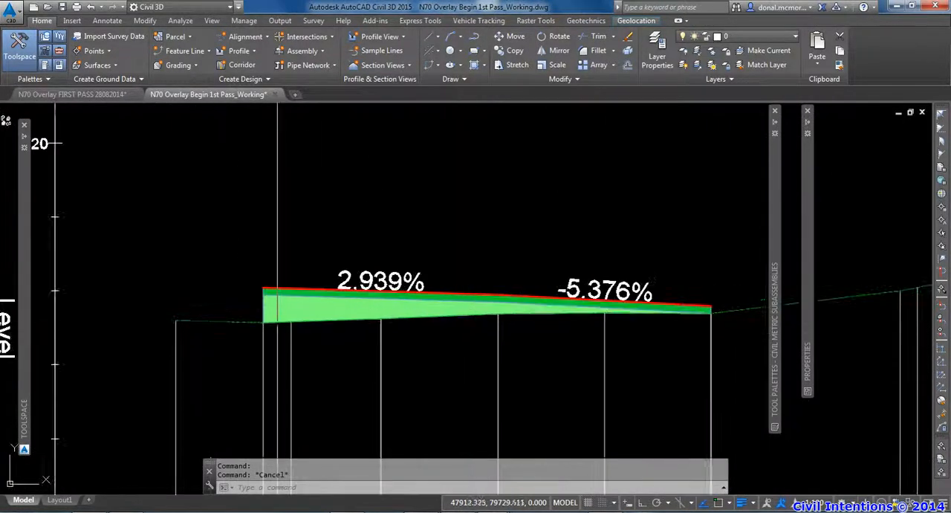
pyautogui.click(276, 312)
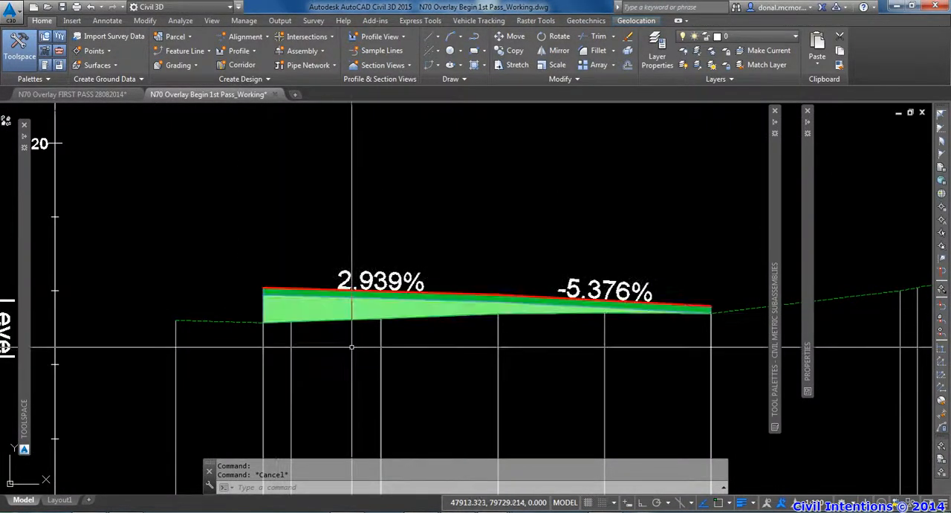
pyautogui.scroll(-5, 330, 313)
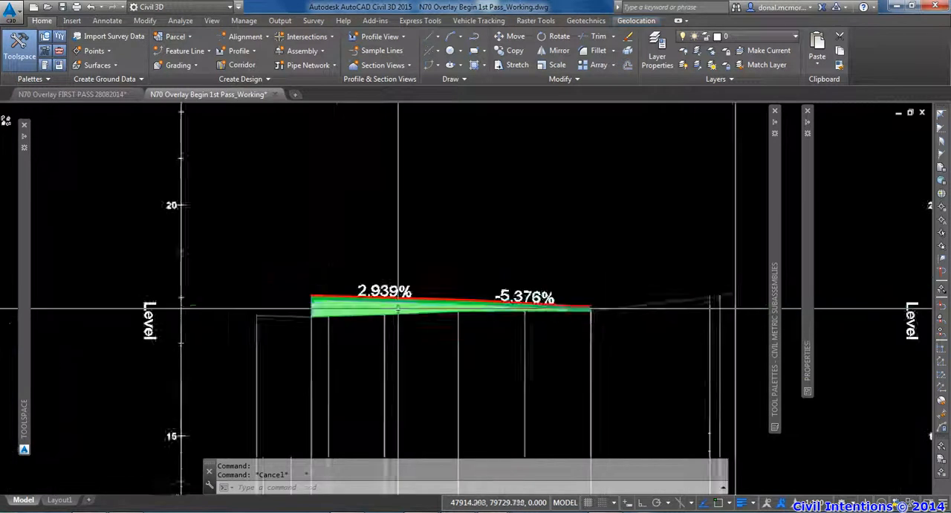
pyautogui.scroll(-6, 402, 316)
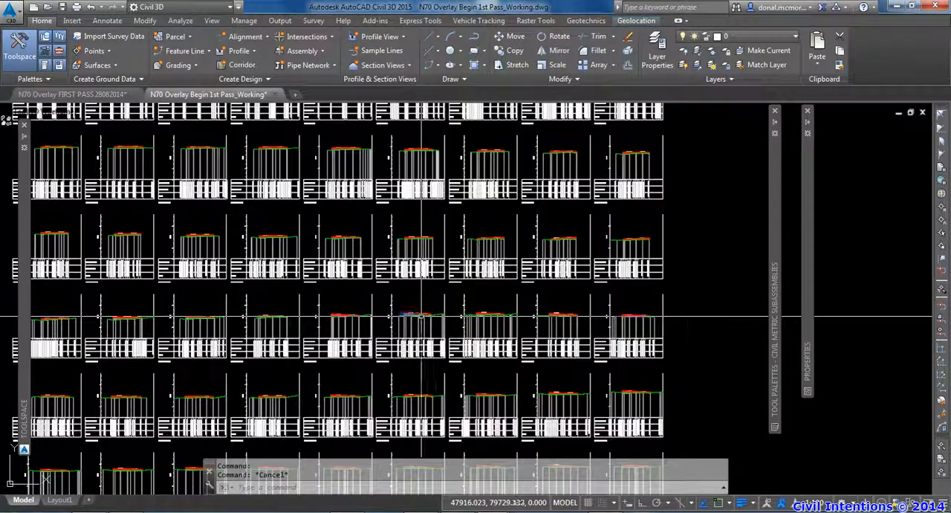
pyautogui.scroll(-4, 433, 310)
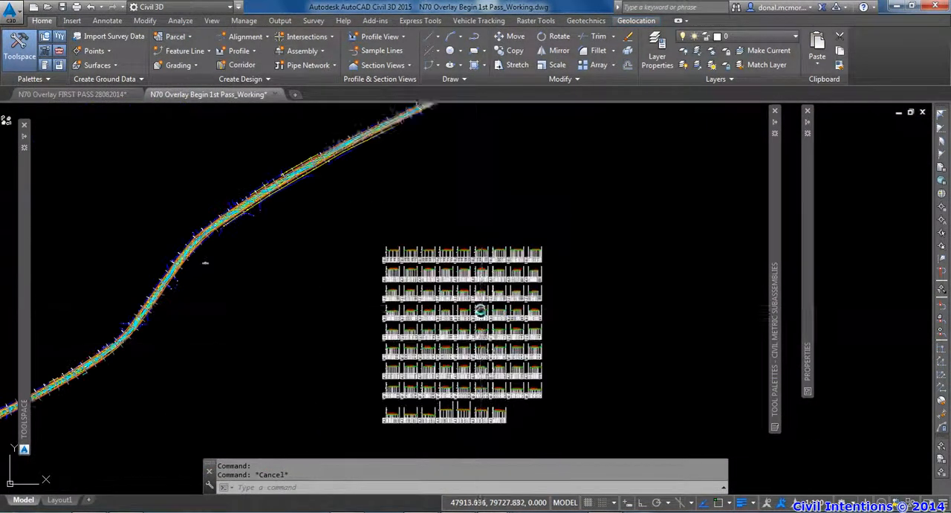
pyautogui.scroll(6, 484, 304)
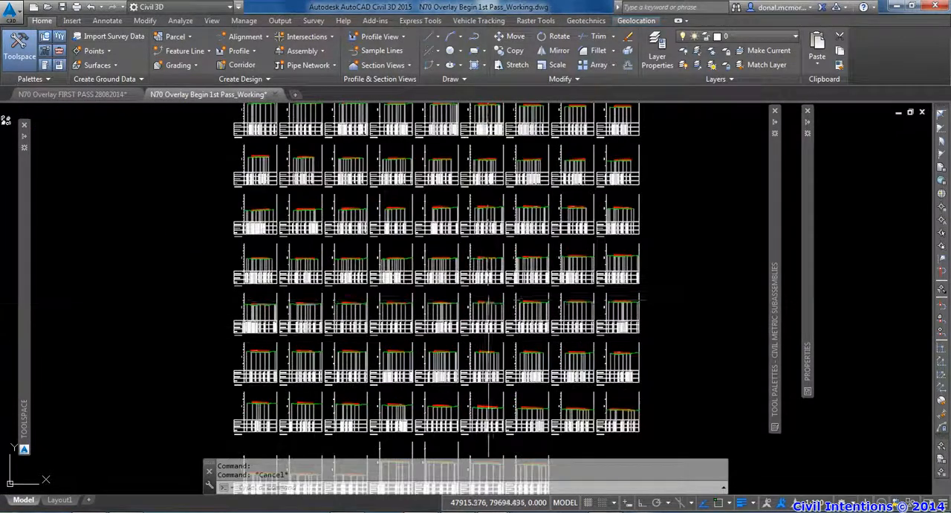